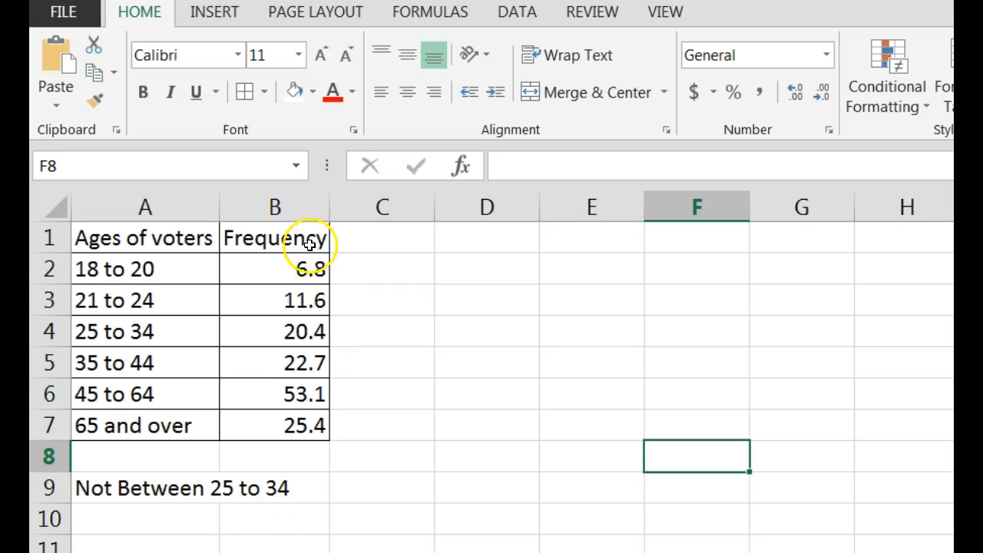
Total the Frequency values in B2:B7 with a SUM formula in cell B8.
left_click(295, 459)
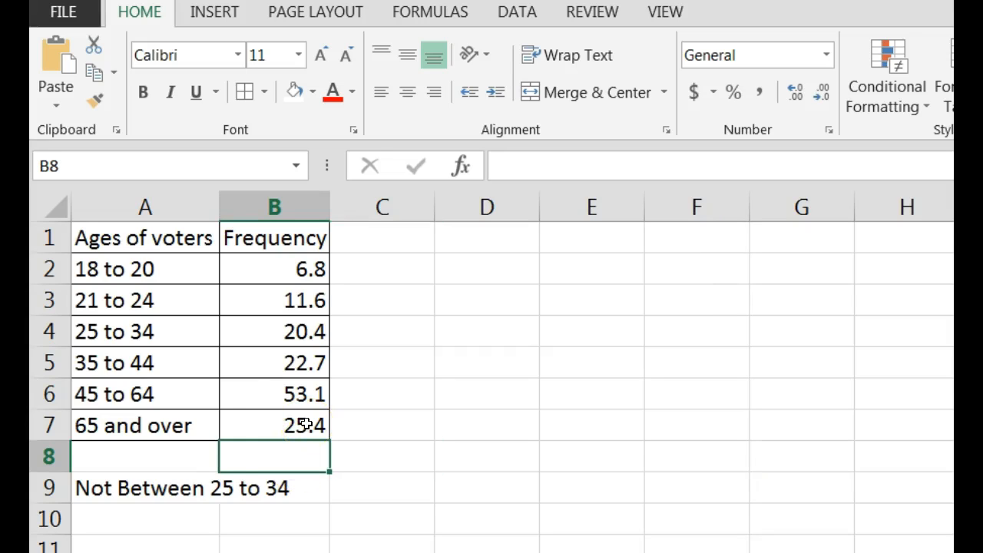
type("=sum")
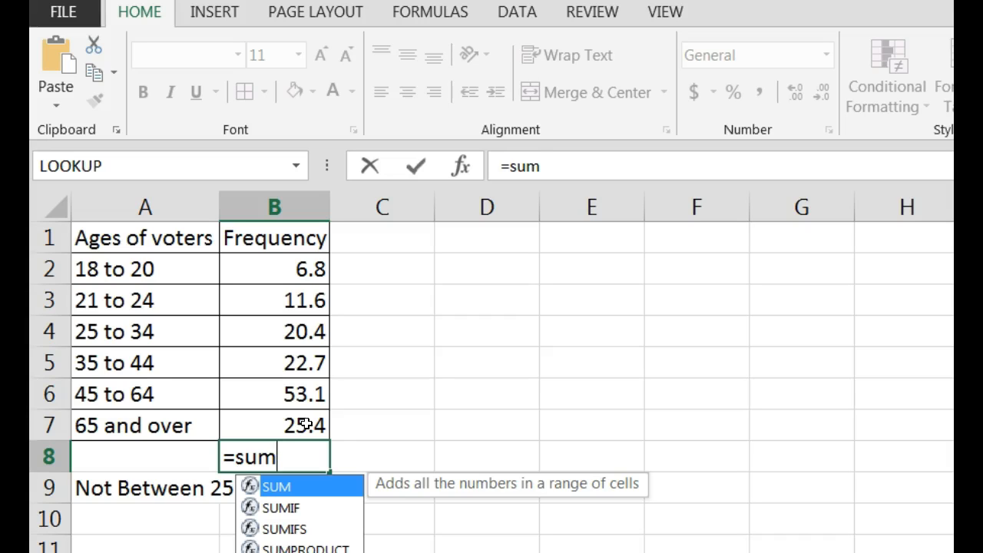
type("(")
left_click_drag(285, 261, 313, 419)
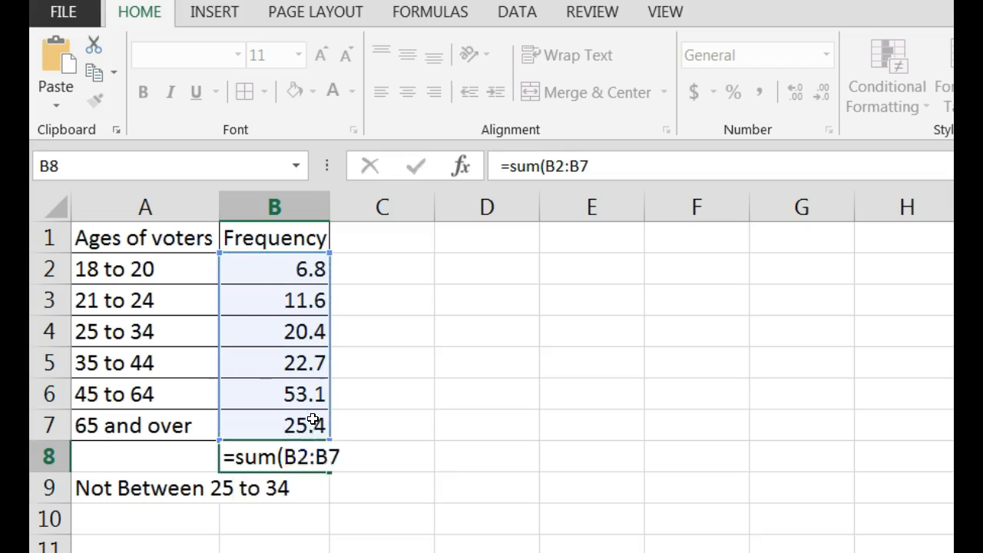
key("Return")
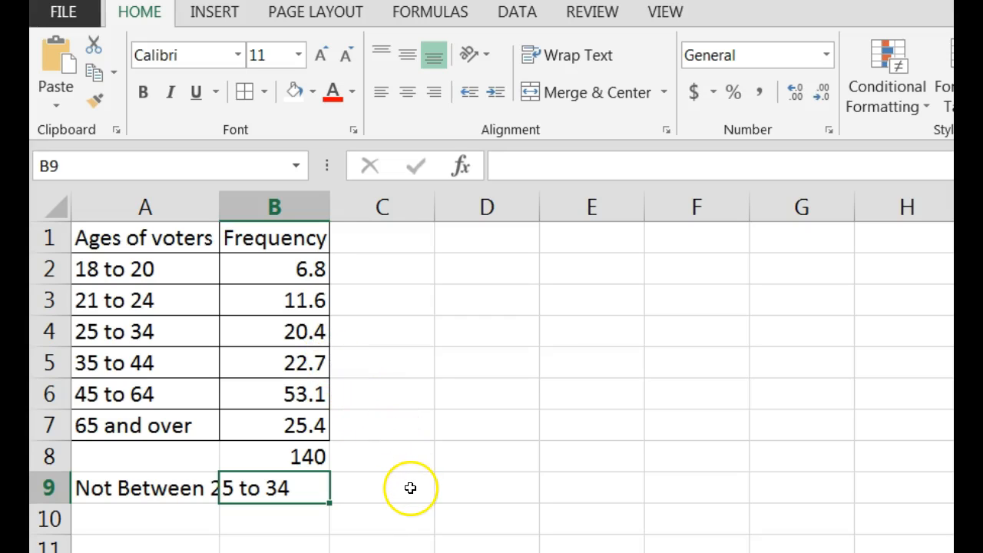
Fill the frequency cell B4 for ages 25 to 34 with standard red.
left_click(305, 335)
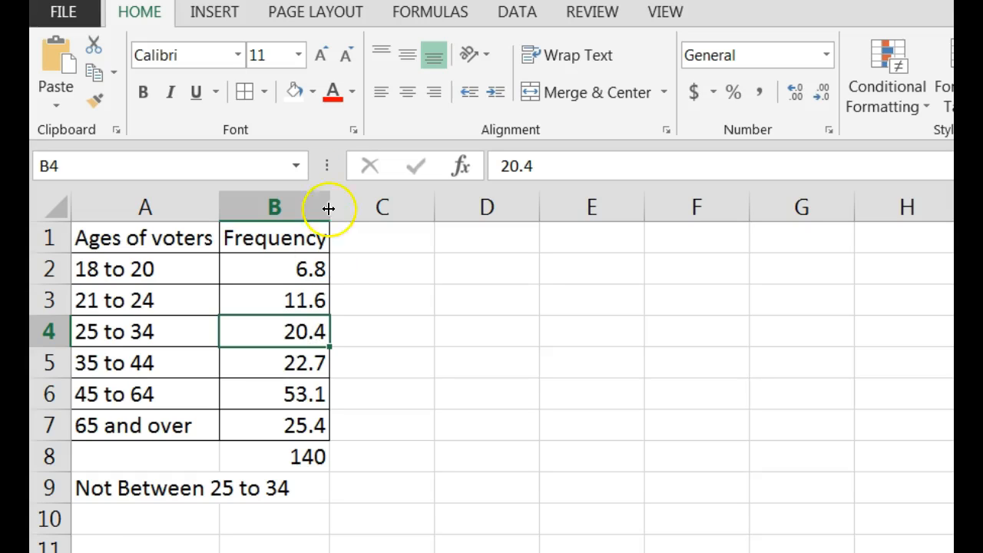
left_click(312, 91)
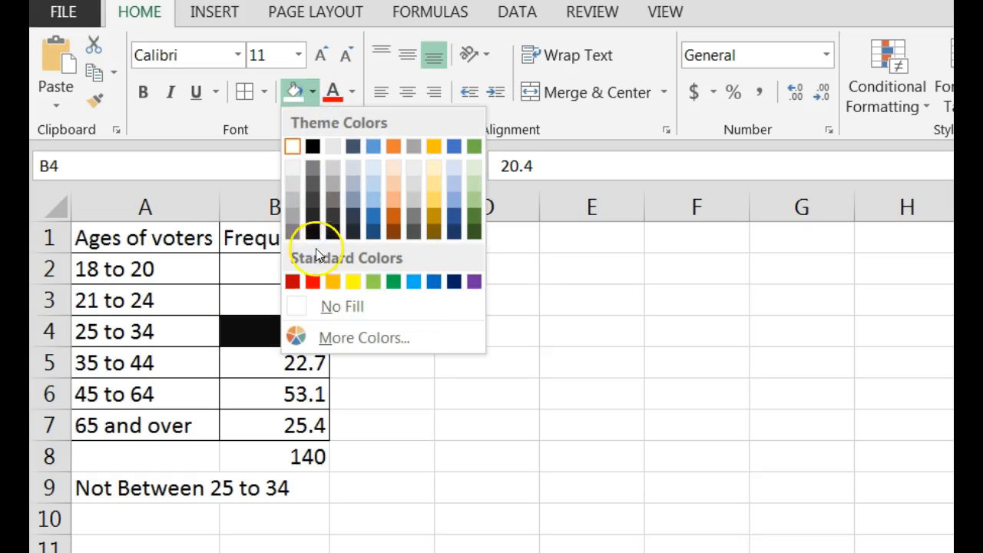
left_click(313, 281)
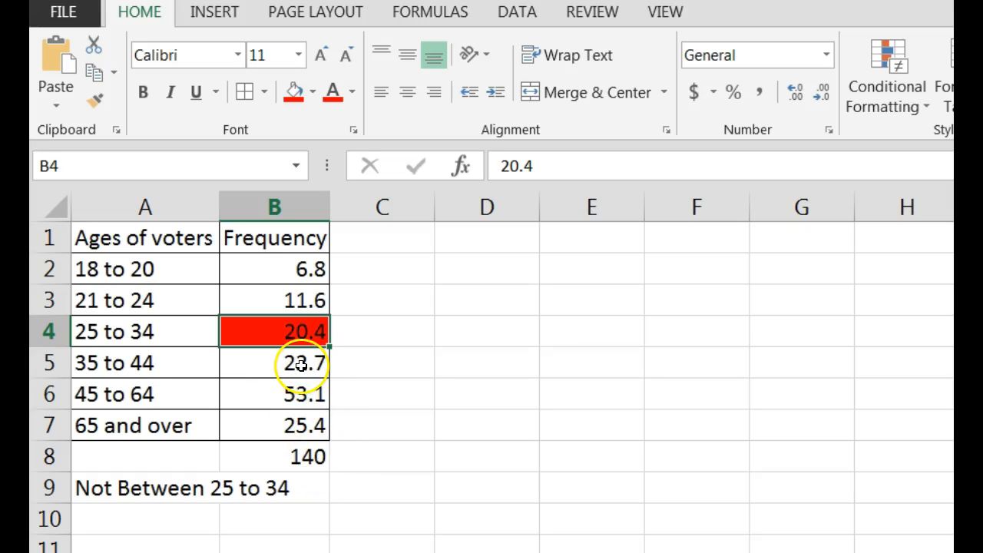
Calculate the probability of a voter not being 25 to 34 in C9 with the formula =(B8-B4)/B8.
left_click(363, 489)
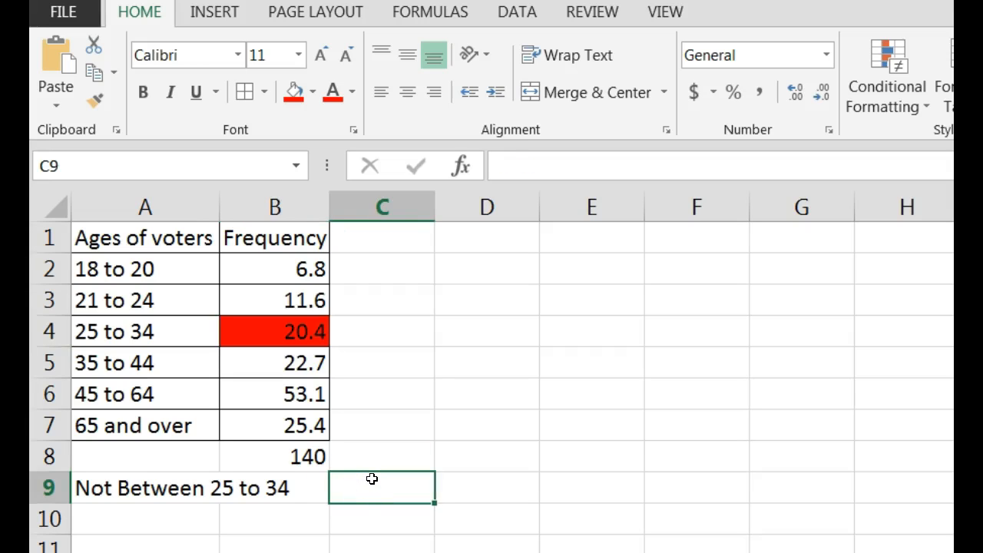
type("=(")
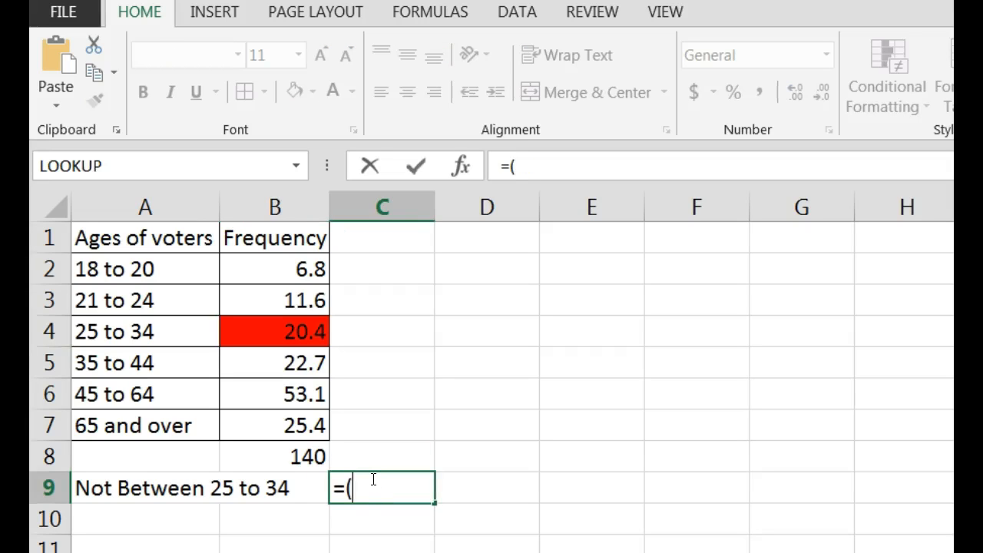
left_click(315, 455)
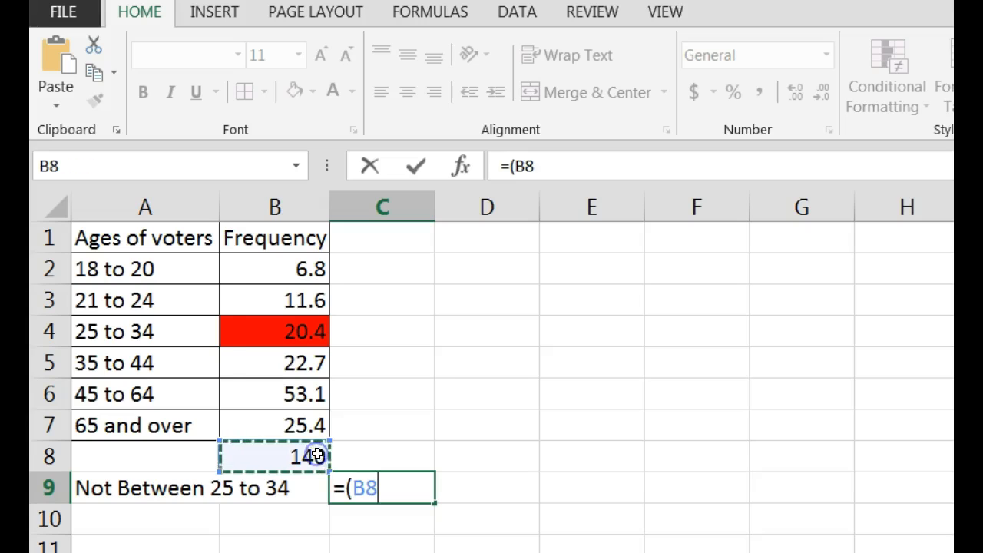
type("-")
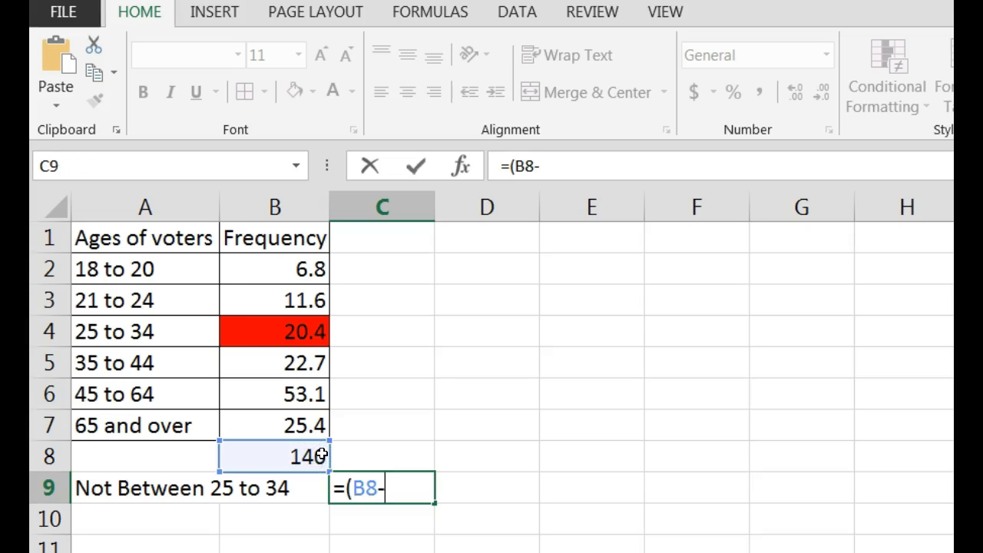
left_click(264, 331)
type("_")
key("BackSpace")
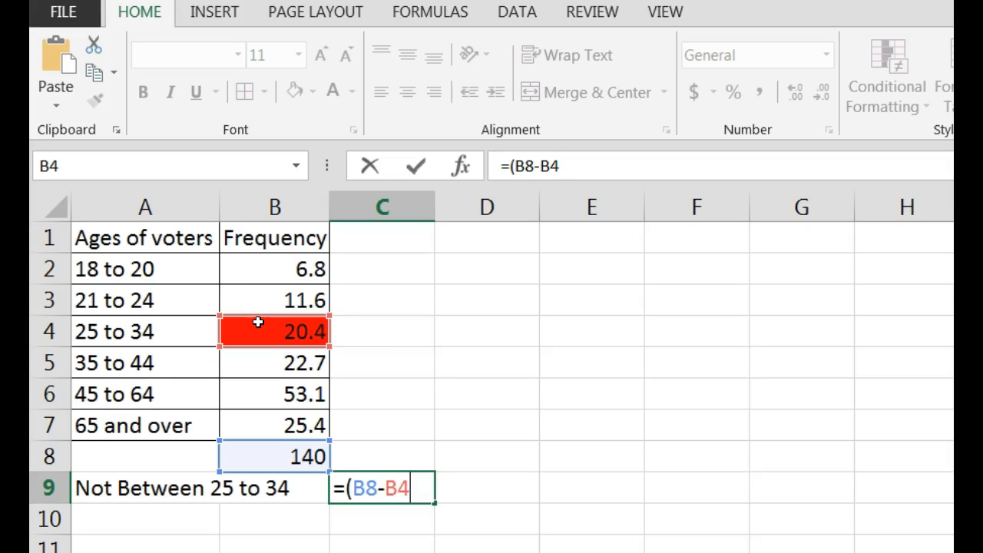
type(")/")
left_click(298, 459)
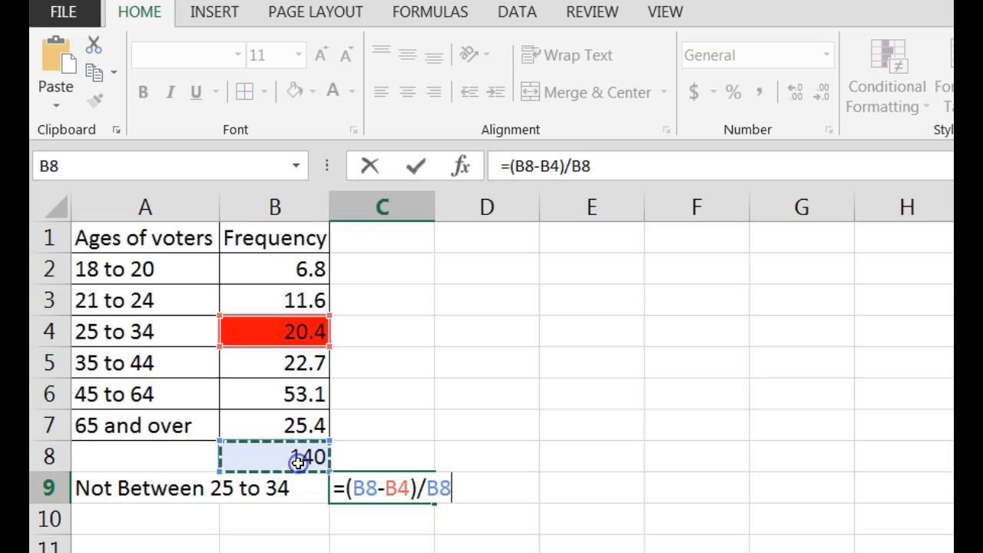
key("Return")
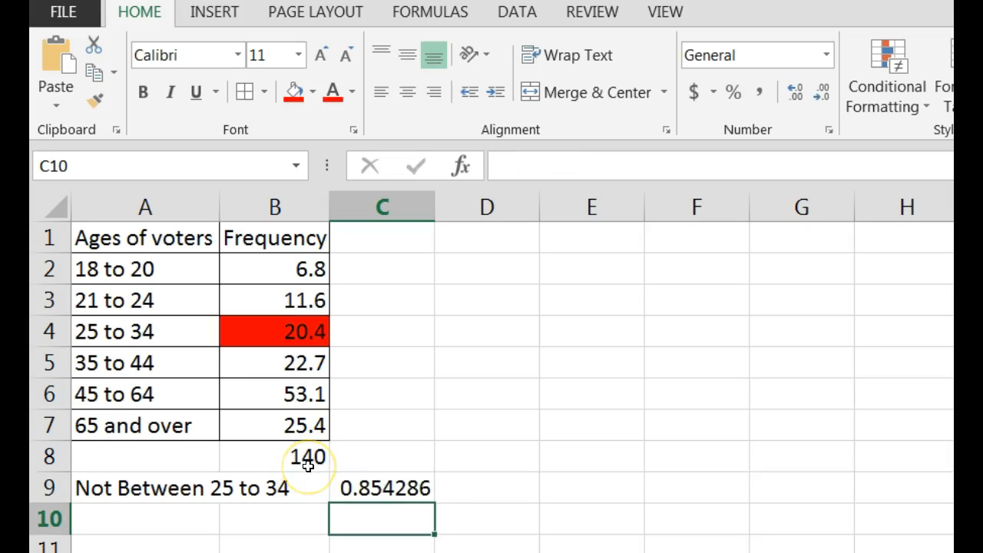
Format the probability in C9 as a Number with three decimal places.
right_click(406, 487)
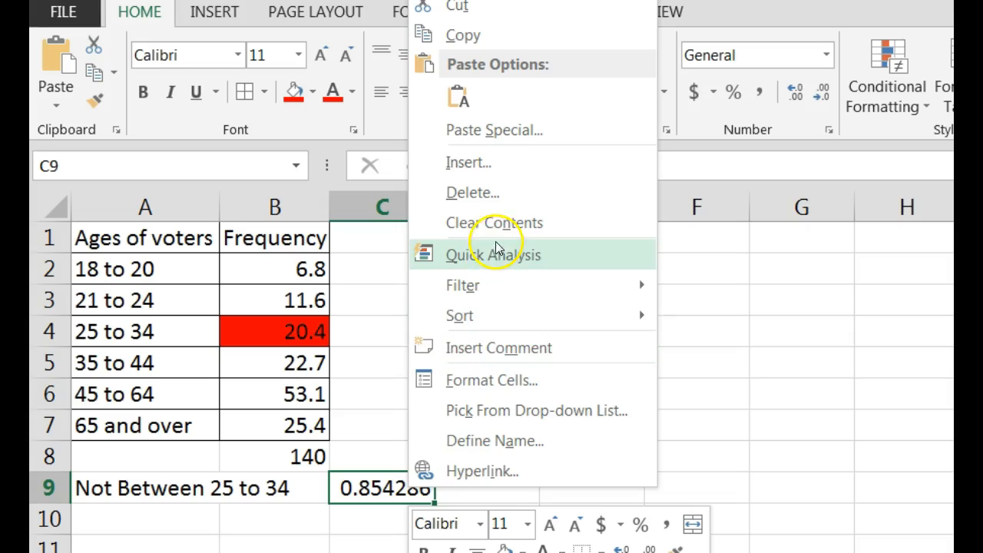
left_click(498, 372)
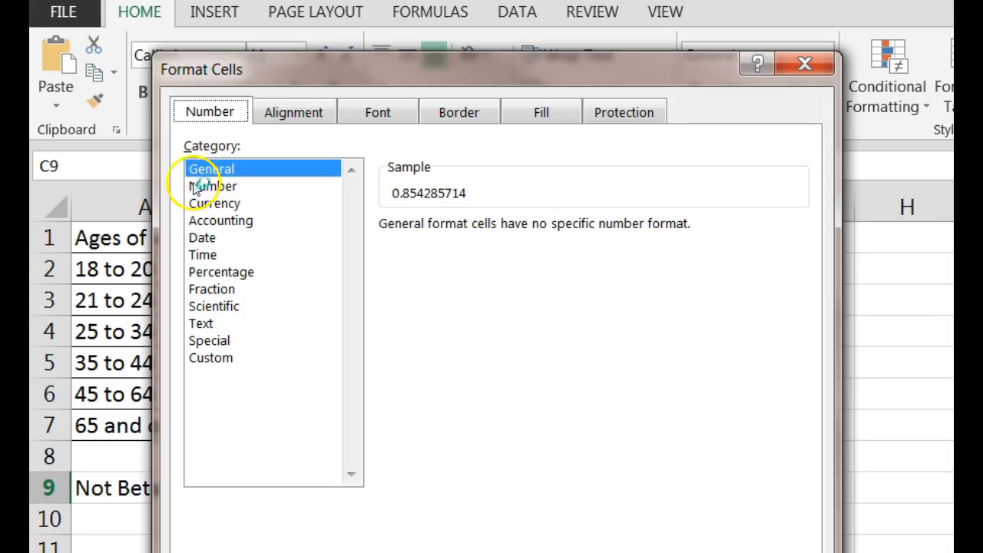
left_click(212, 186)
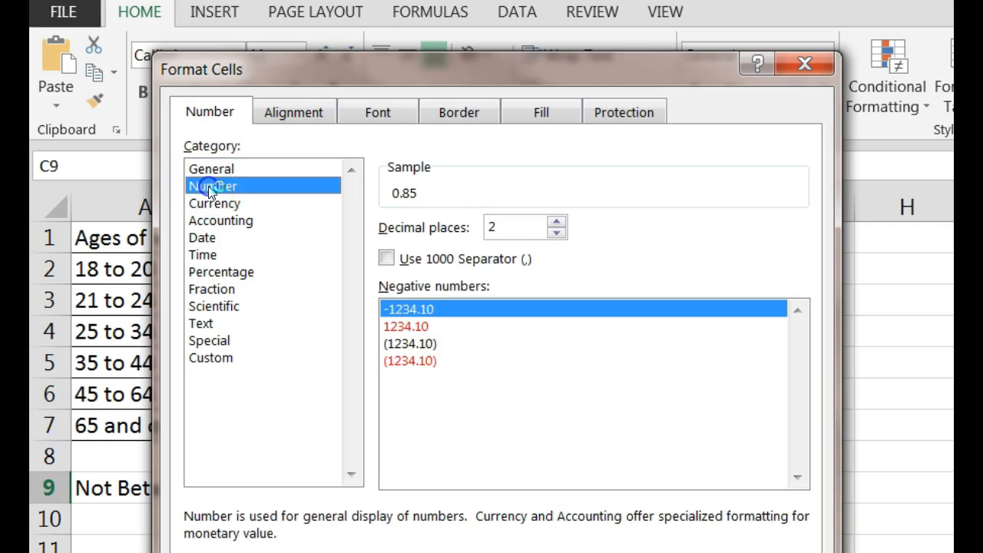
left_click(557, 222)
key("Escape")
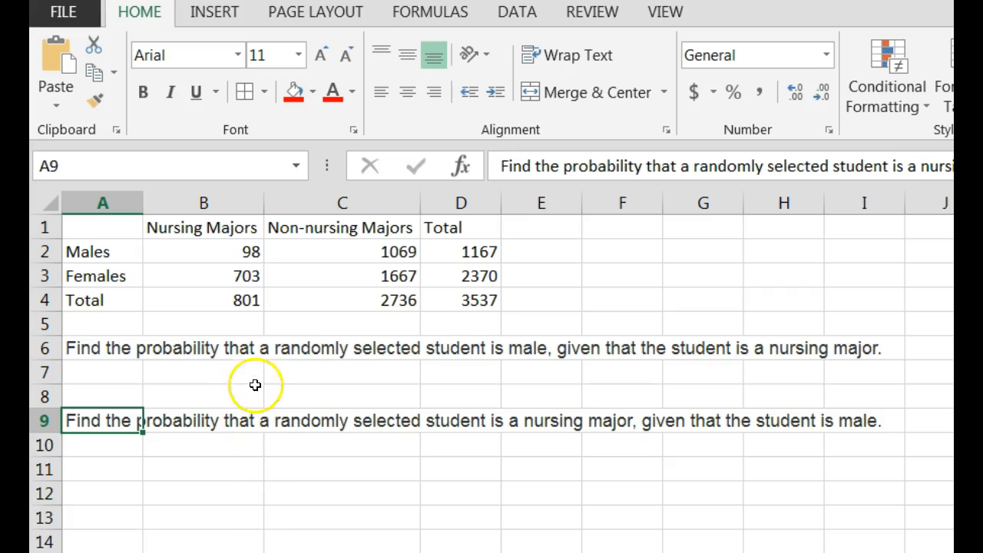
Calculate the probability of male given nursing major in A7 with the formula =B2/B4.
left_click(231, 387)
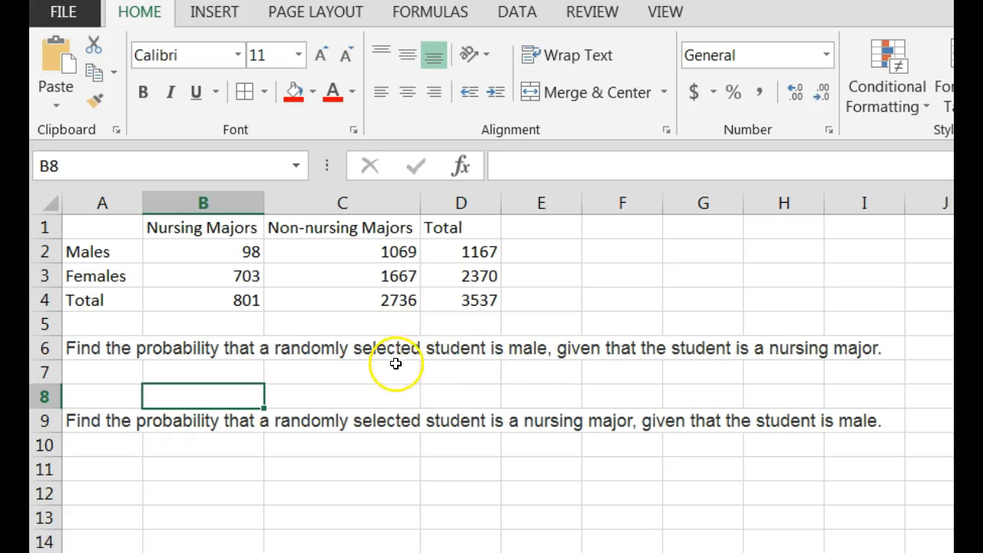
left_click(242, 305)
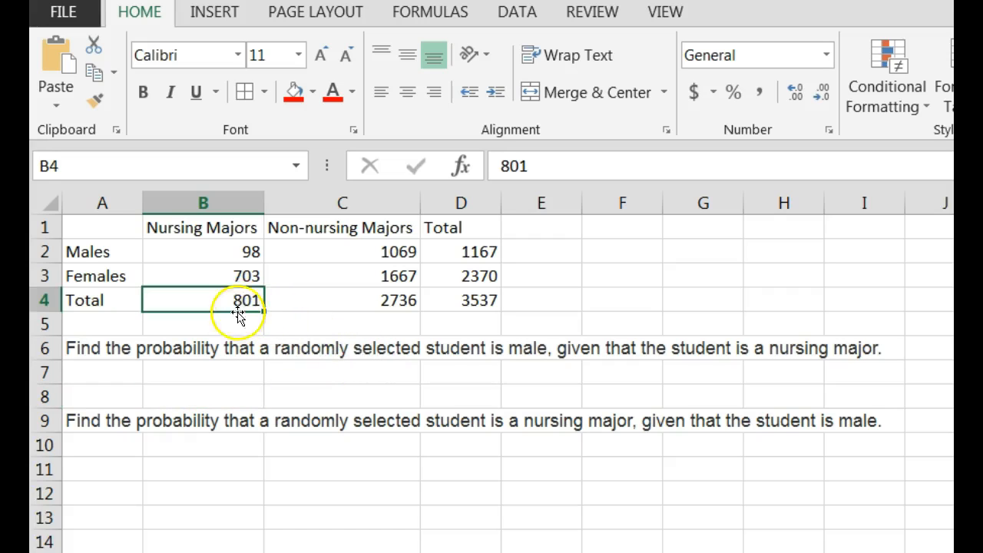
left_click(129, 375)
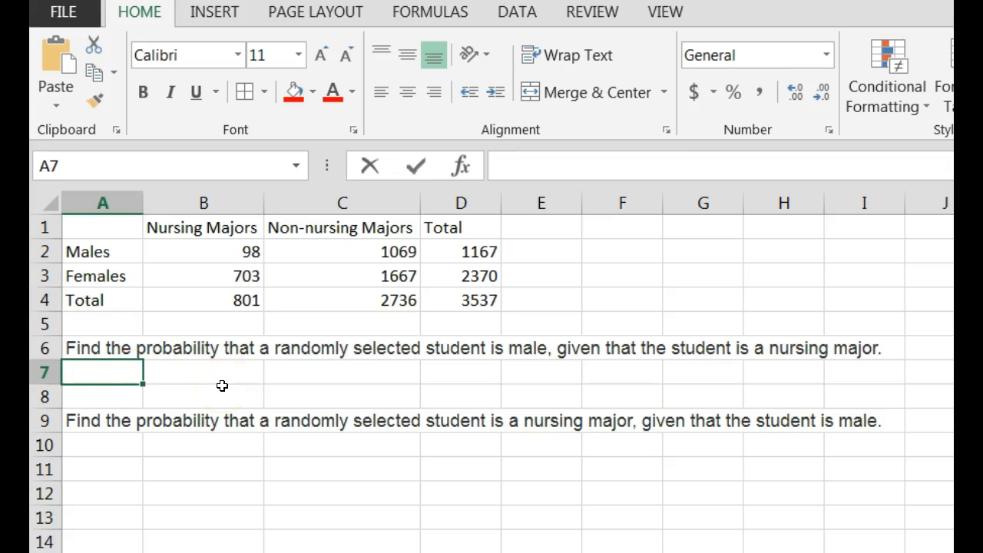
type("=")
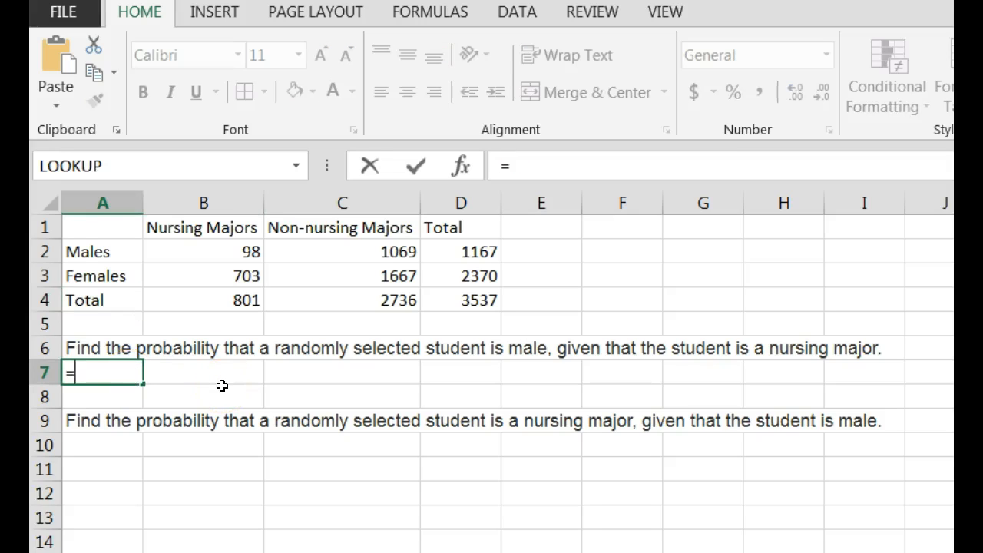
left_click(234, 255)
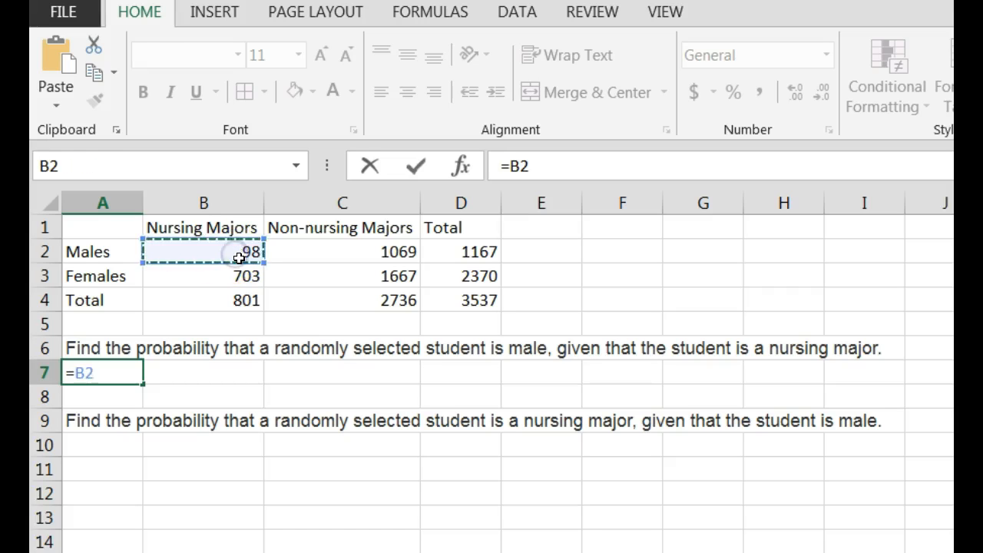
type("/")
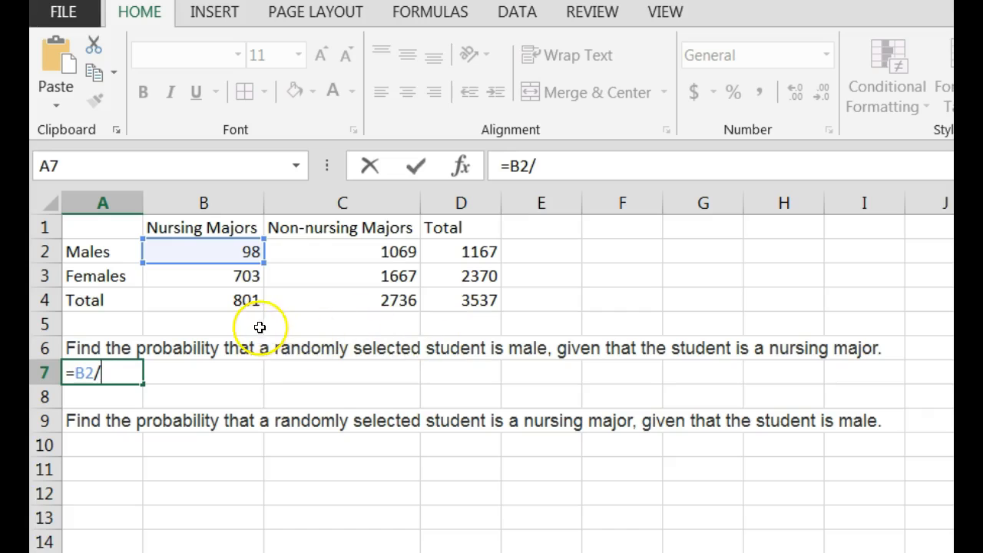
left_click(235, 304)
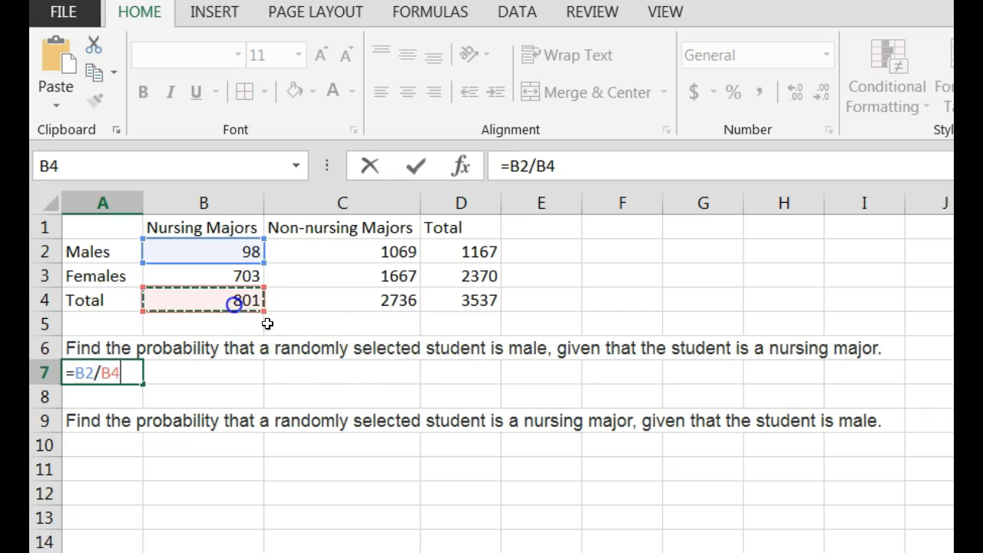
key("Return")
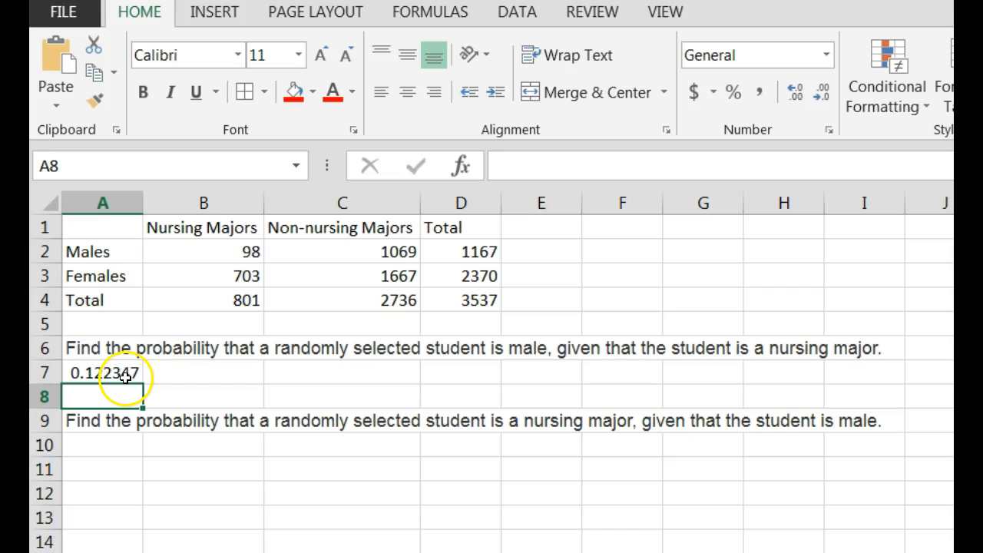
Format the probability in A7 as a Number with 3 decimal places.
left_click(125, 374)
right_click(125, 373)
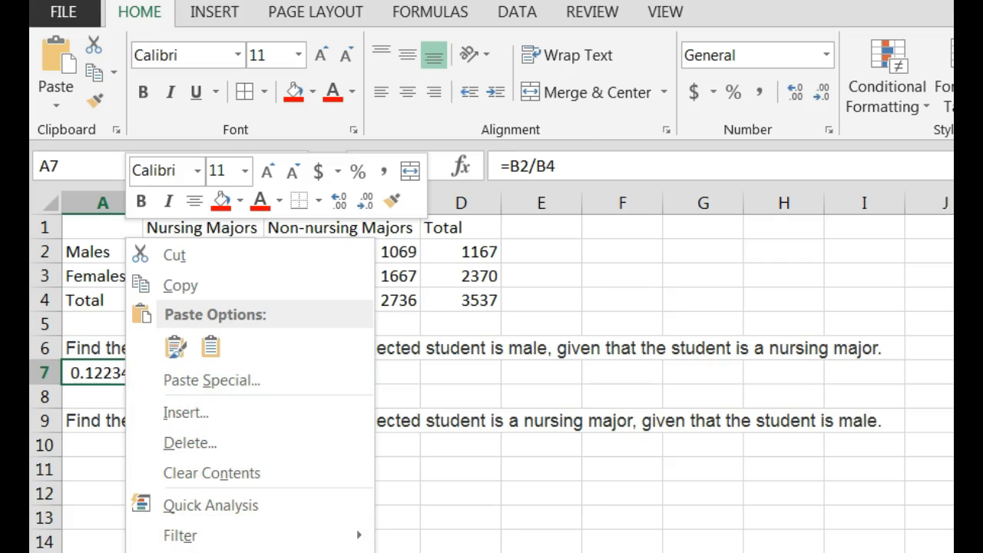
left_click(193, 552)
left_click_drag(266, 146, 637, 32)
left_click(341, 158)
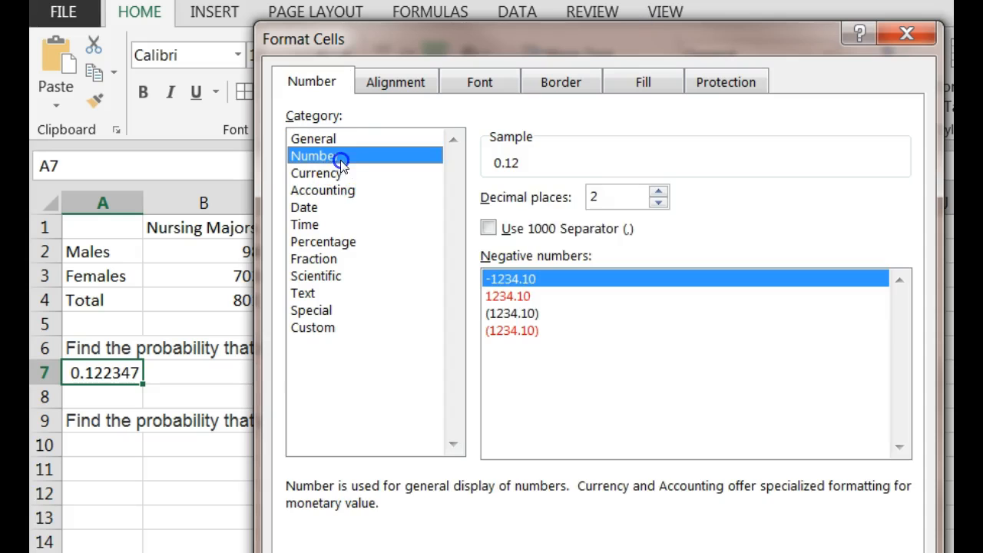
left_click(659, 191)
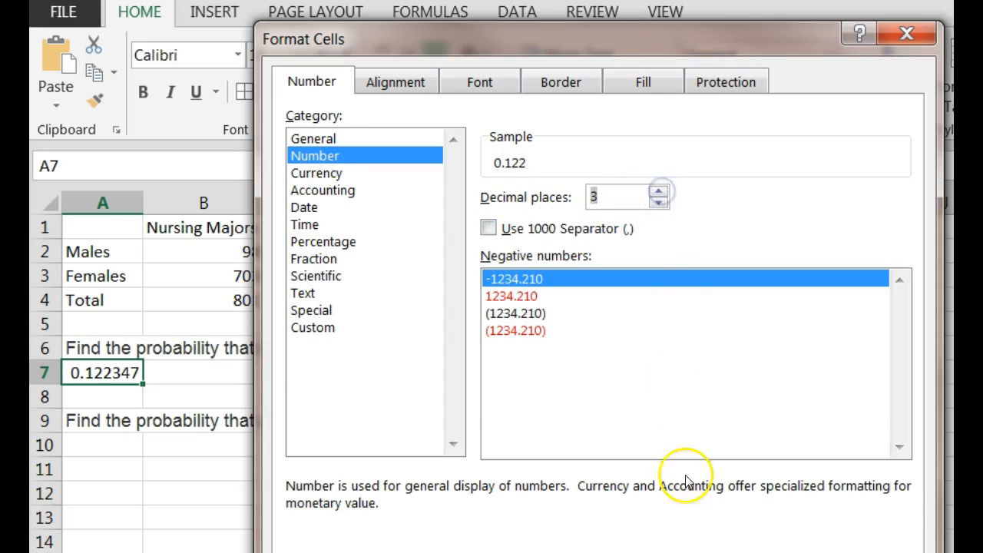
left_click(757, 552)
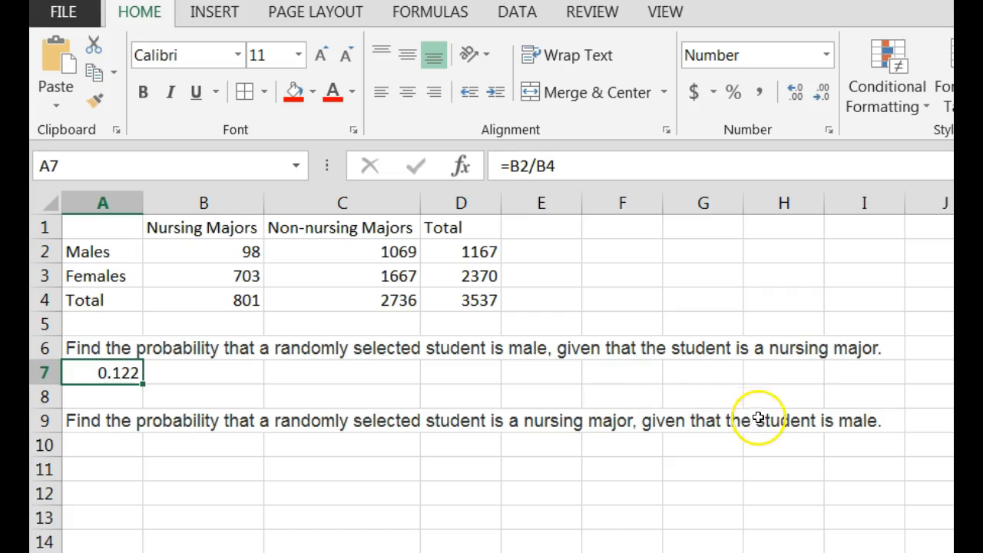
Calculate the probability of nursing major given male in A10 with the formula =B2/D2.
left_click(486, 253)
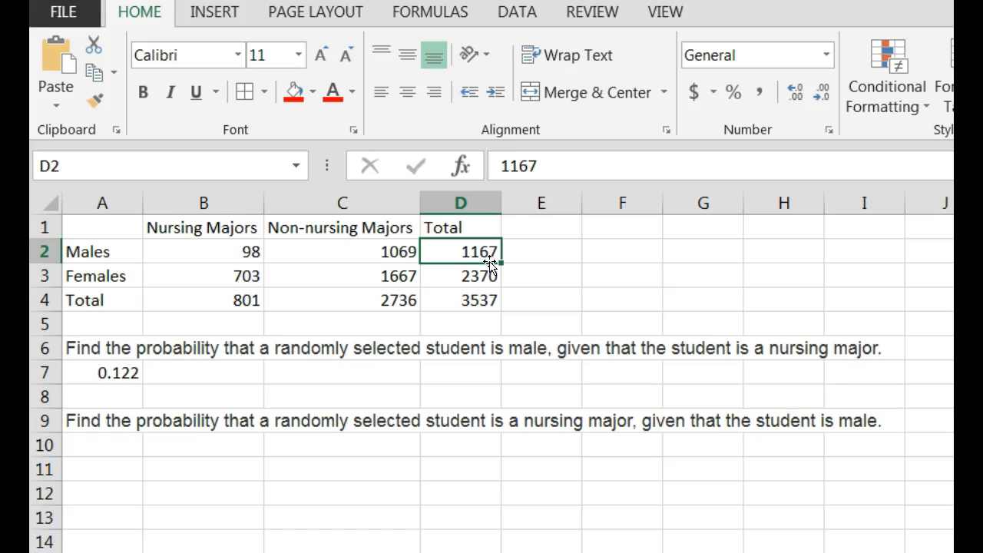
left_click(150, 453)
left_click(93, 438)
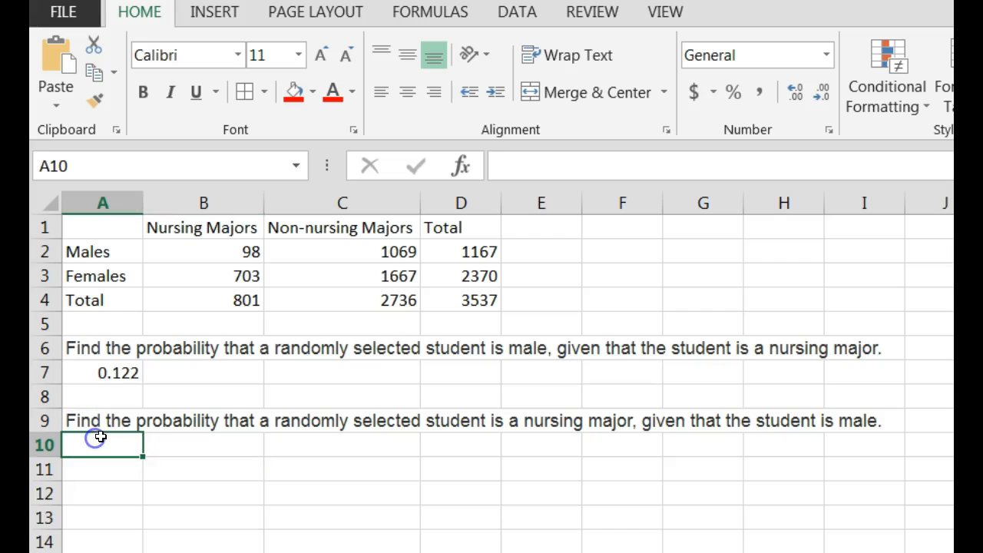
type("=")
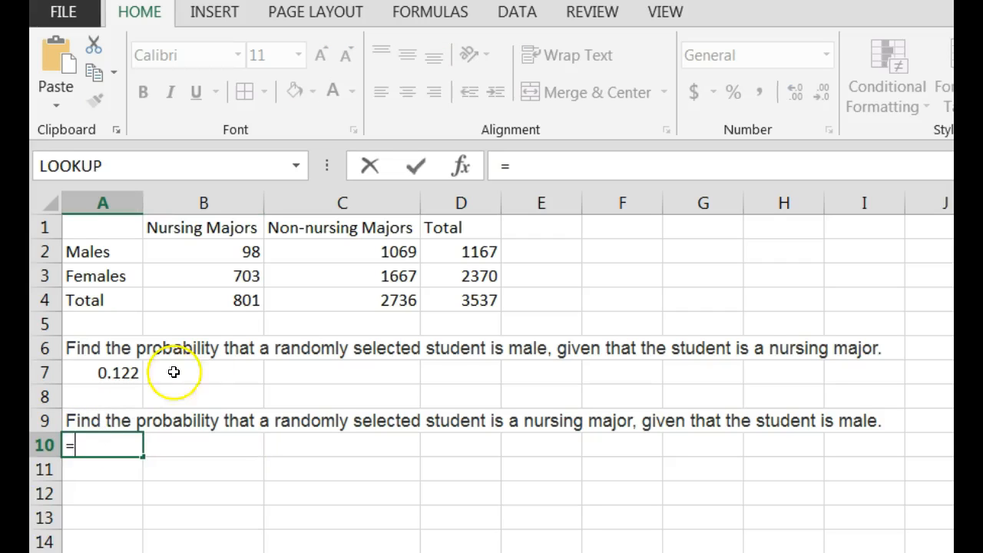
left_click(235, 258)
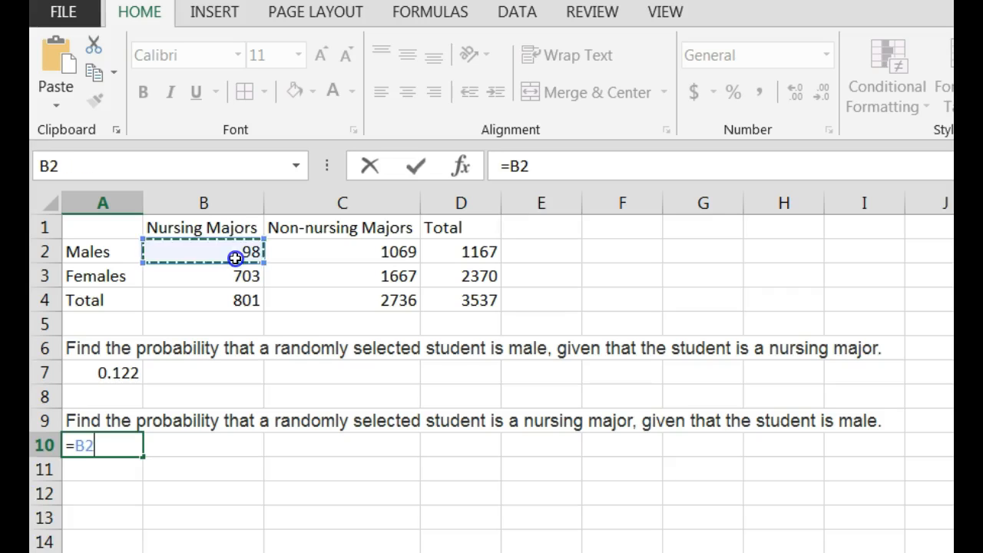
type("/")
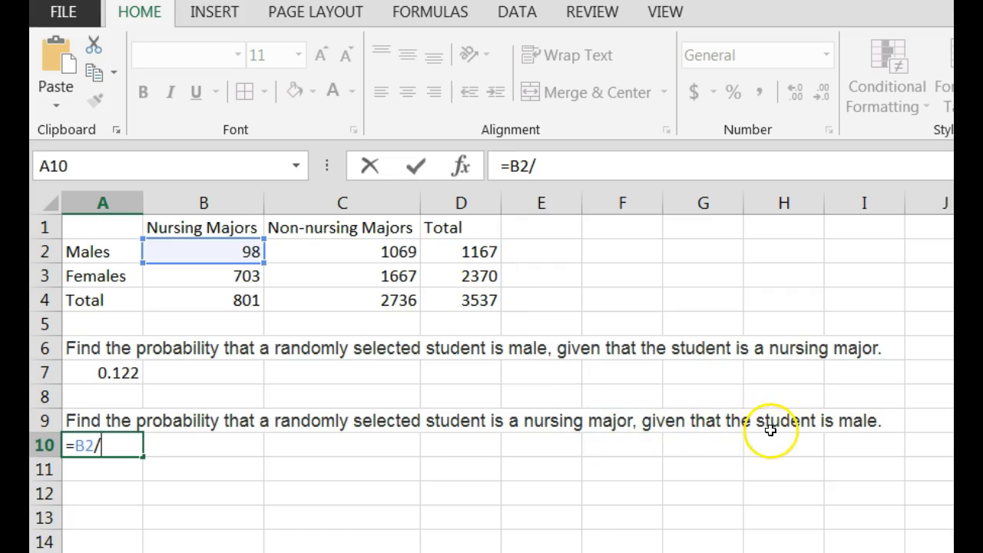
left_click(487, 252)
key("Return")
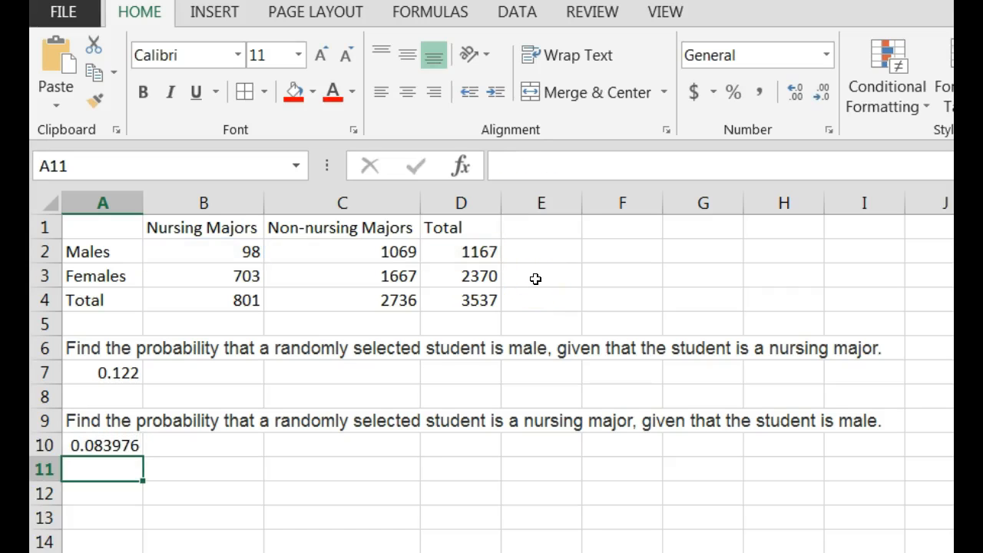
Format the probability in A10 as a Number with 3 decimal places.
left_click(127, 447)
right_click(131, 449)
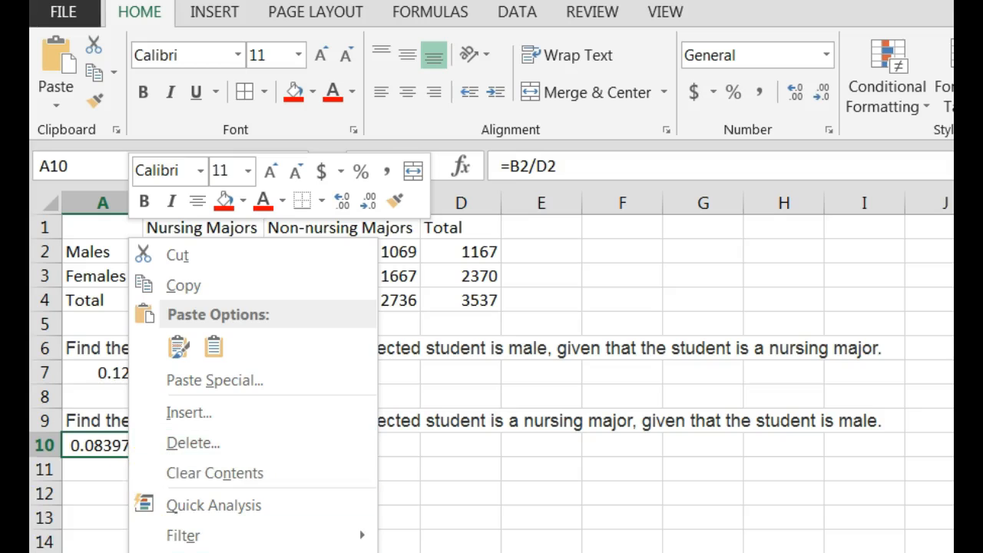
left_click(151, 552)
left_click_drag(316, 137, 569, 60)
left_click(265, 182)
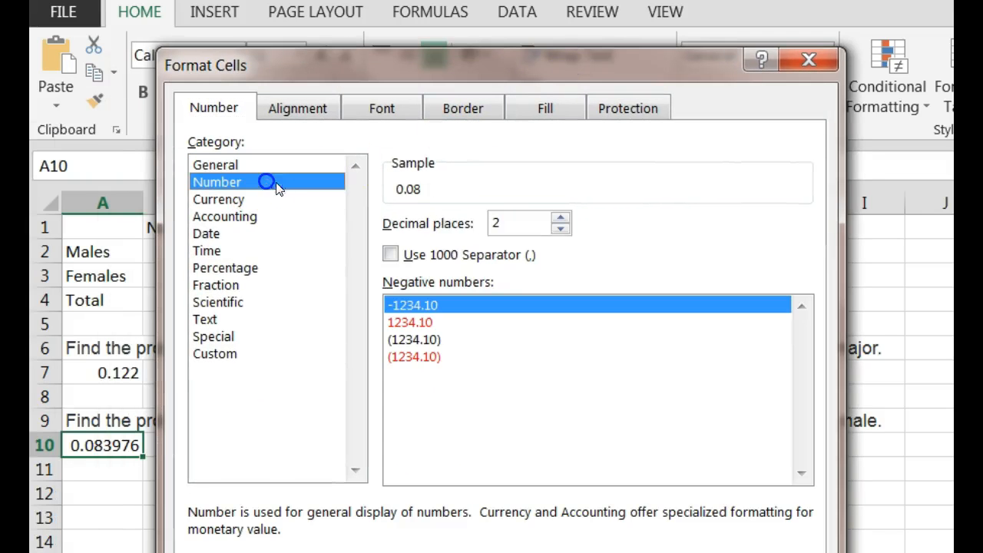
left_click(561, 219)
key("Return")
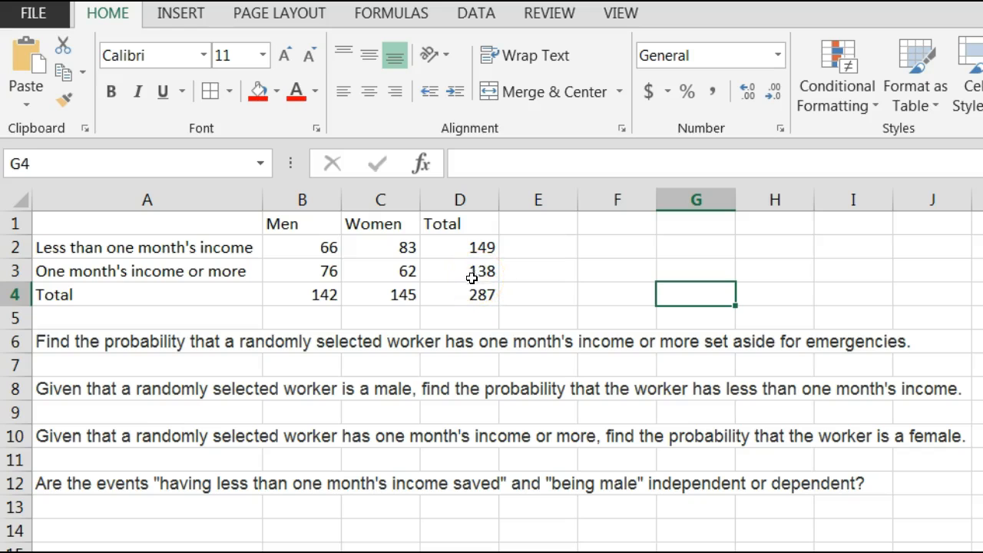
Calculate the probability of a worker having one month's income or more in A7 with the formula =D3/D4.
left_click(190, 368)
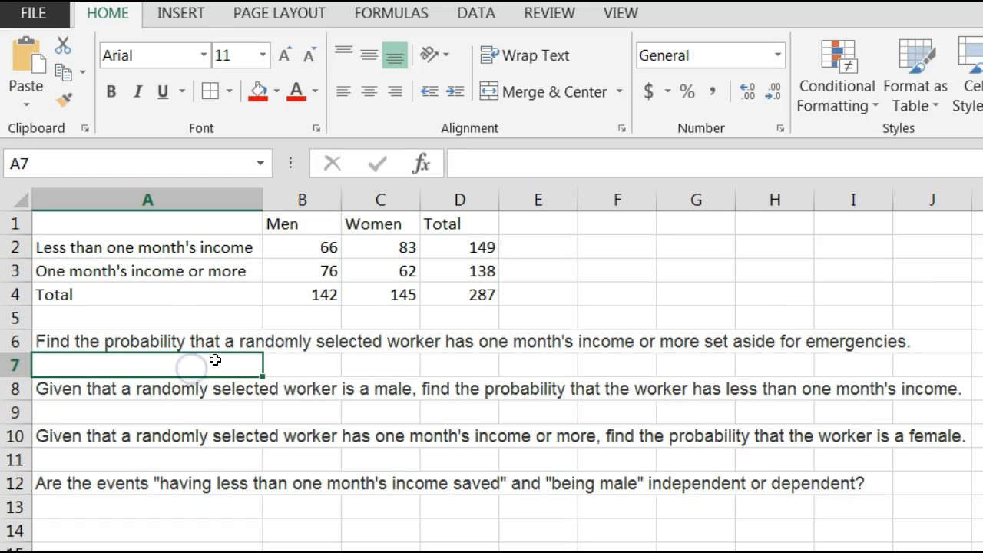
type("=")
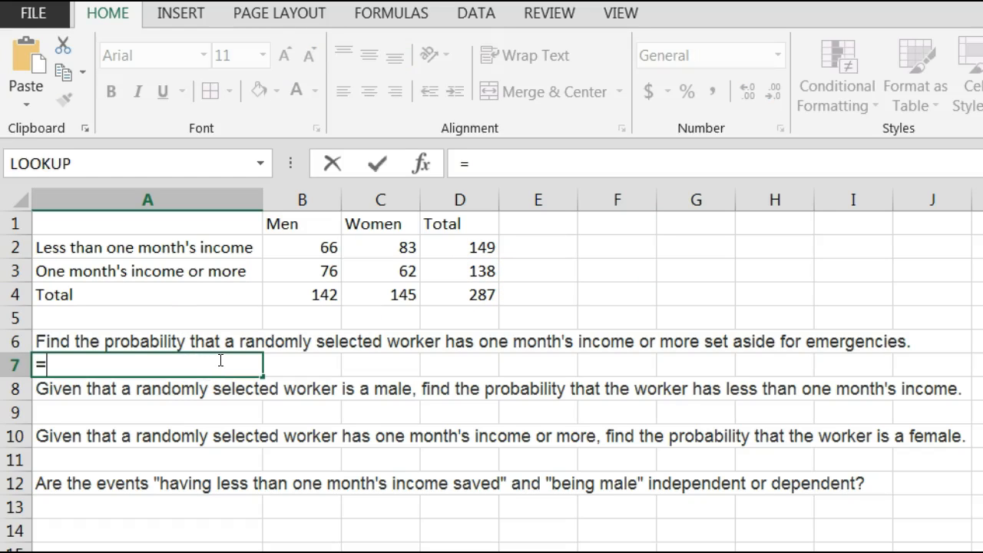
left_click(474, 269)
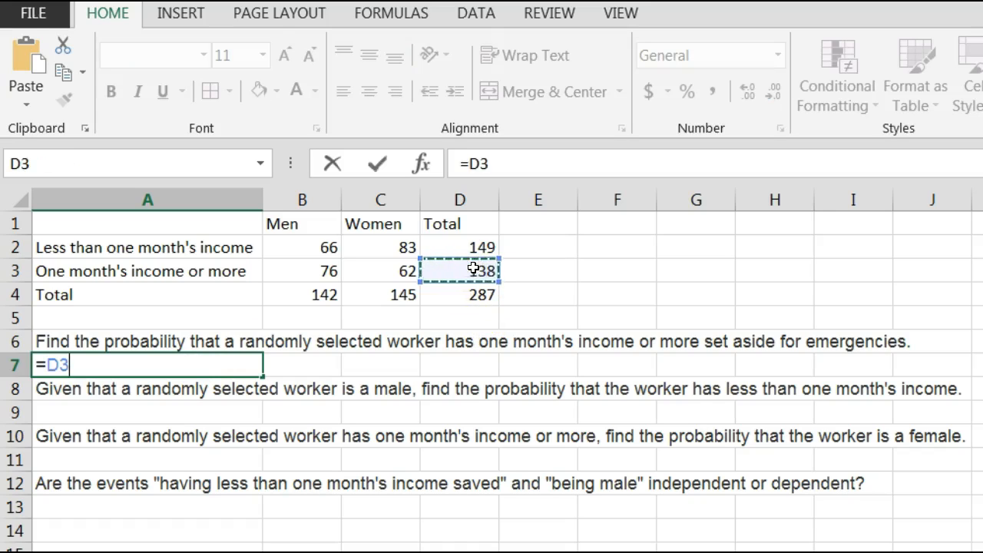
type("/")
left_click(489, 295)
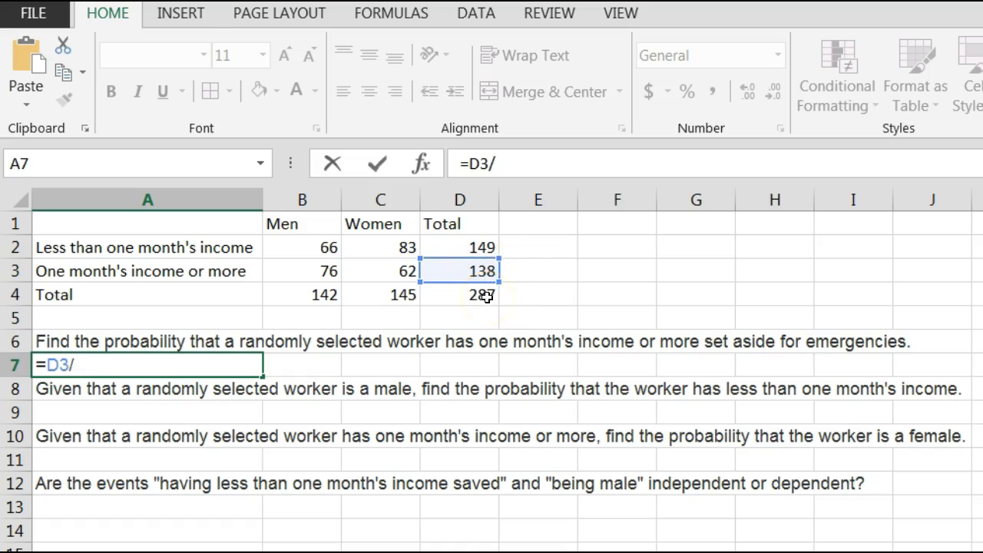
left_click(487, 297)
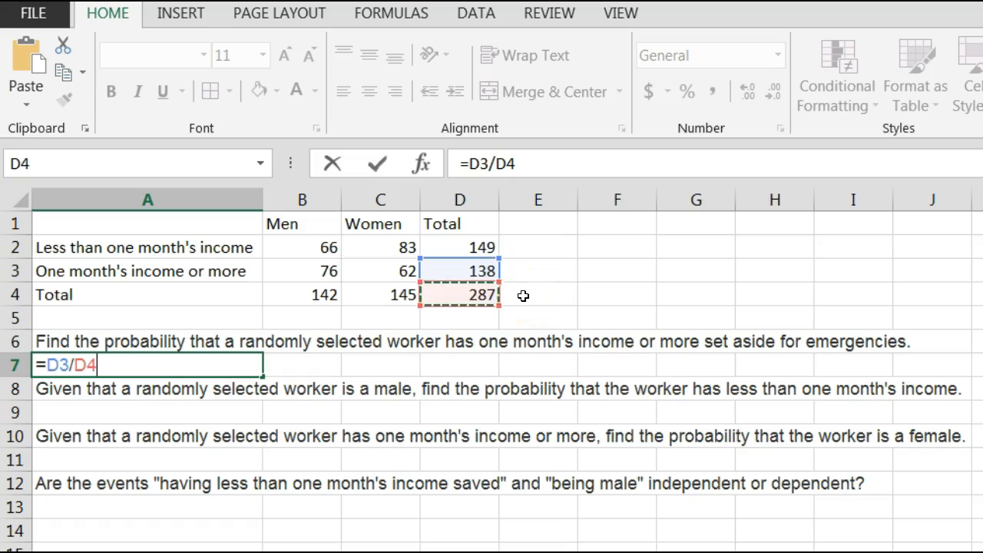
key("Return")
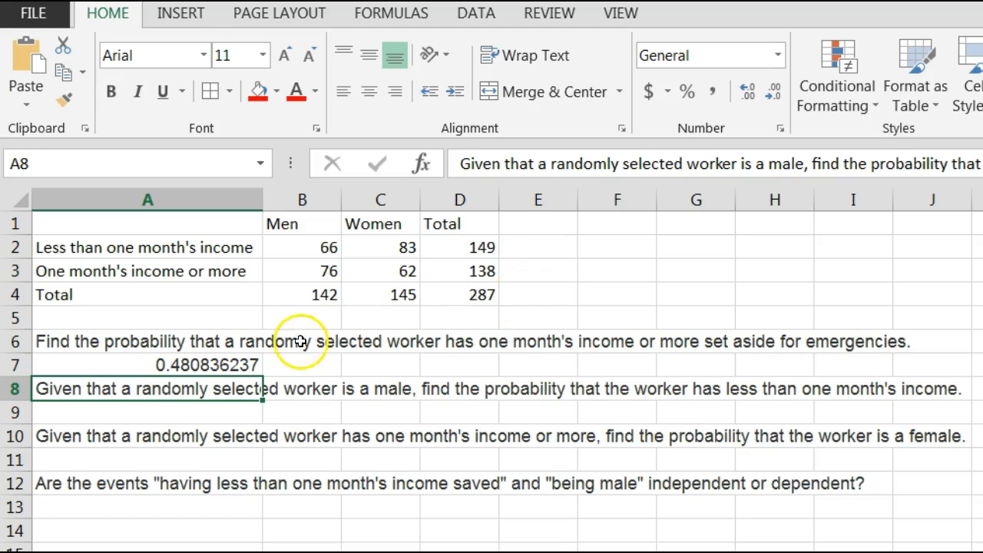
Format the one-month's-income-or-more probability in A7 as a Number with 3 decimal places.
left_click(243, 365)
right_click(246, 366)
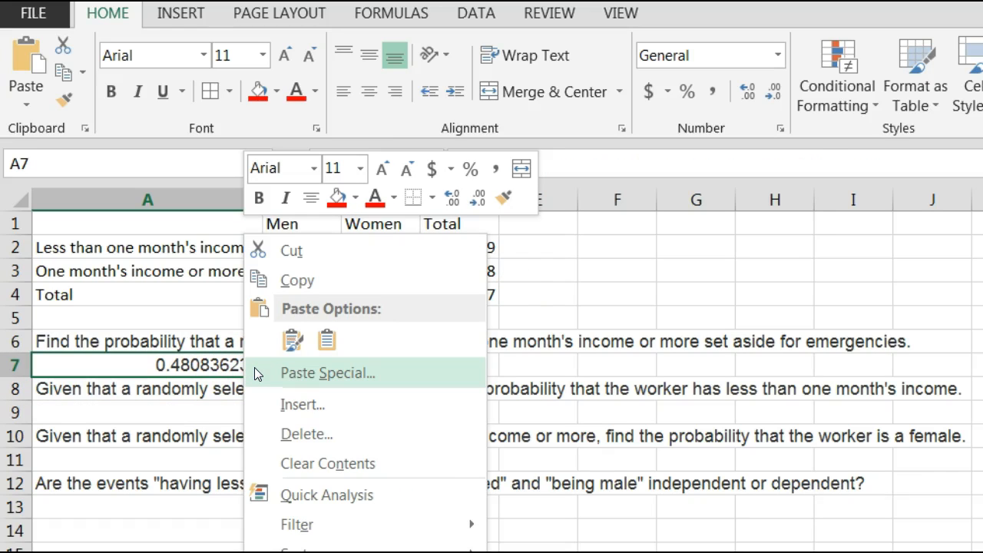
left_click(332, 551)
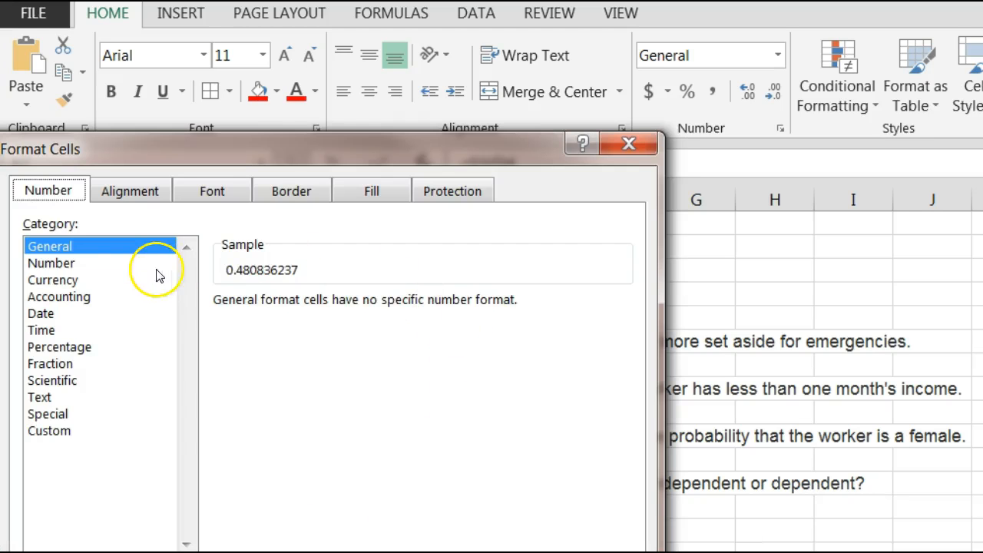
left_click(125, 263)
left_click(321, 302)
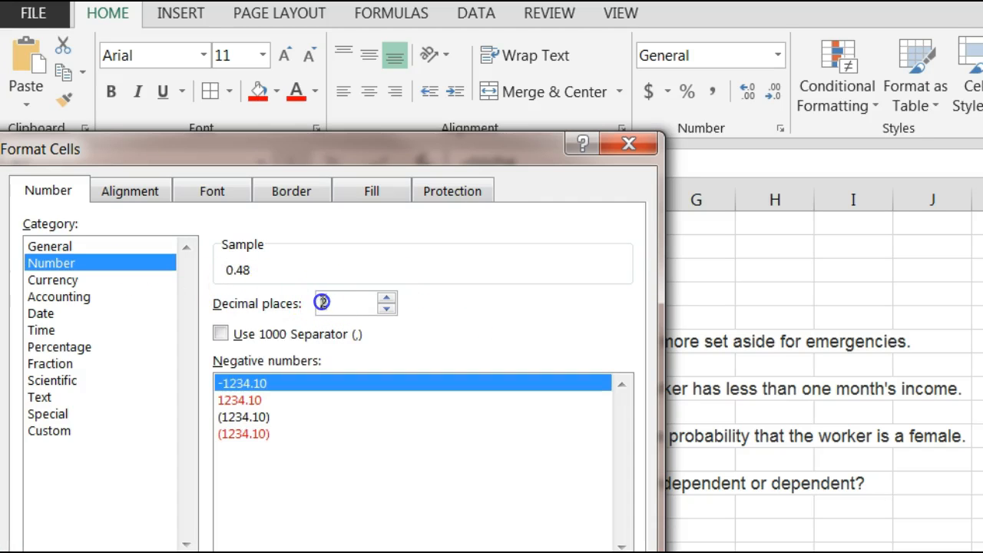
type("3")
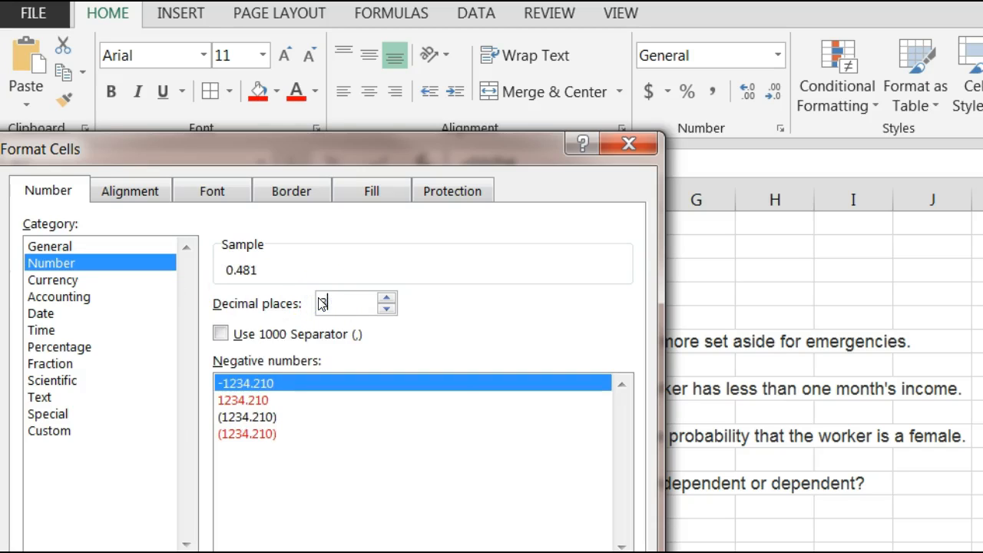
key("Return")
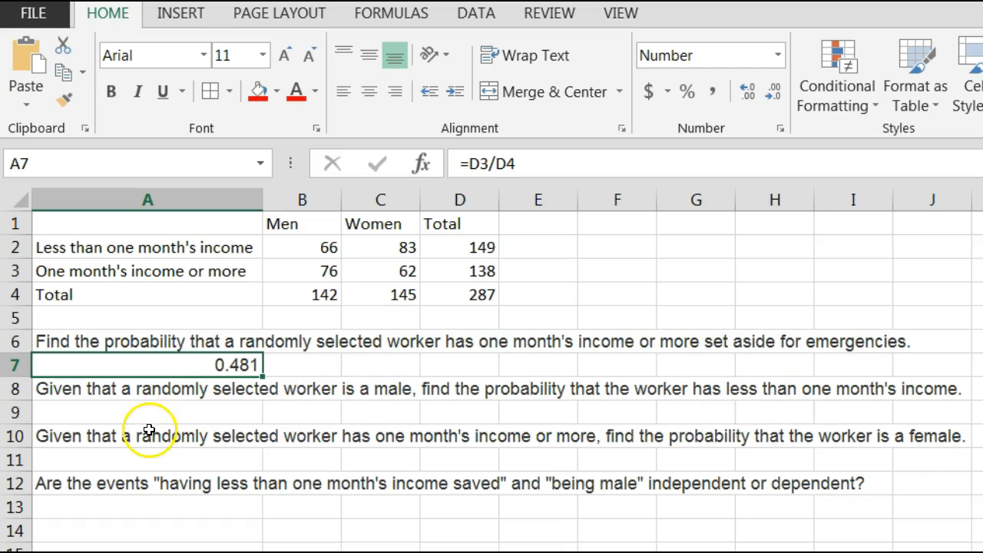
Calculate the probability of less than one month's income given male in A9 with the formula =B2/B4.
left_click(172, 412)
type("=")
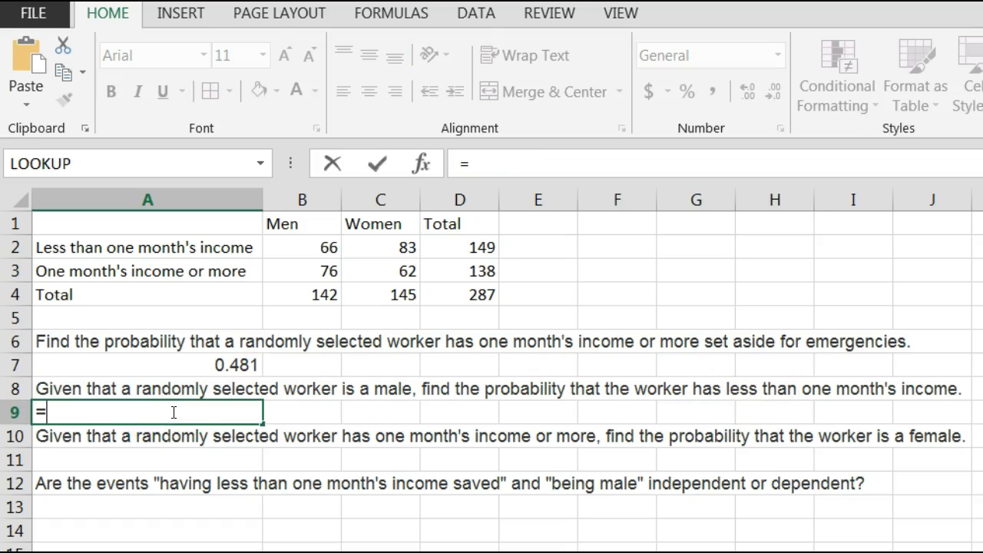
left_click(297, 252)
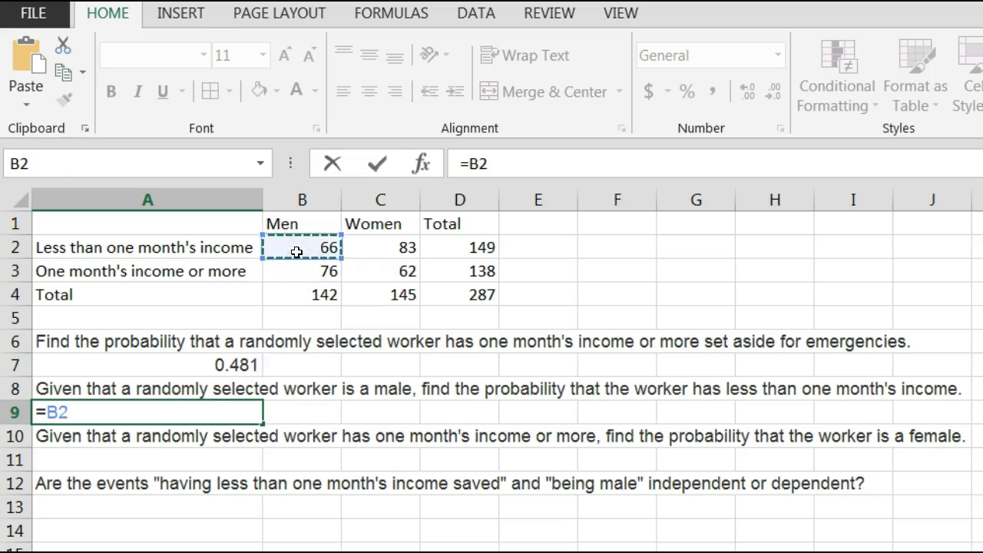
type("/")
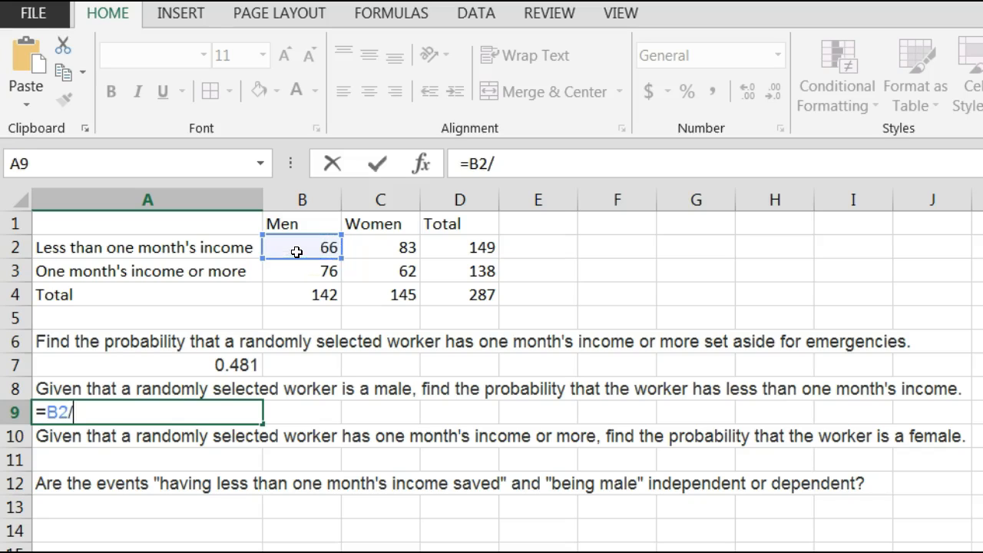
left_click(308, 292)
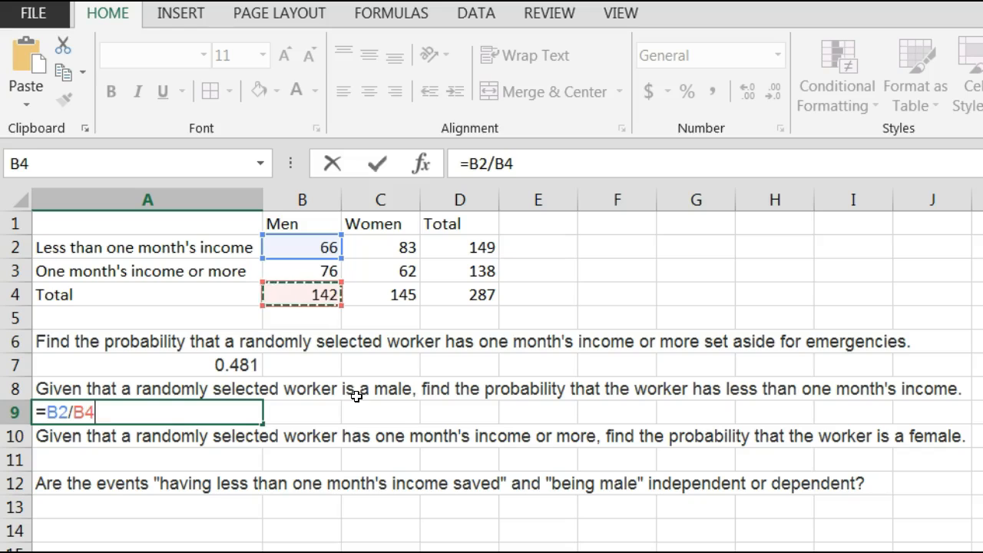
key("Return")
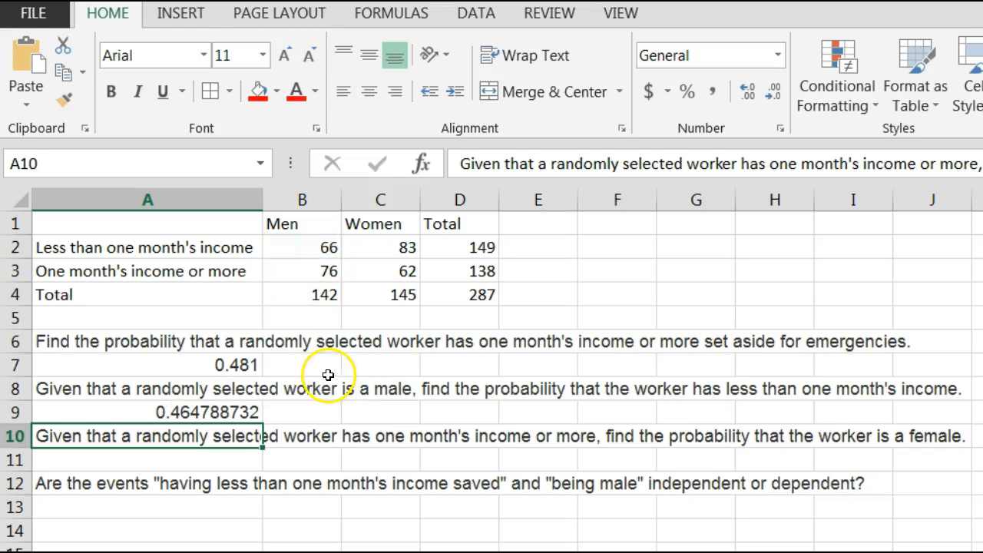
Format the conditional probability in A9 as a Number with 3 decimal places.
right_click(240, 413)
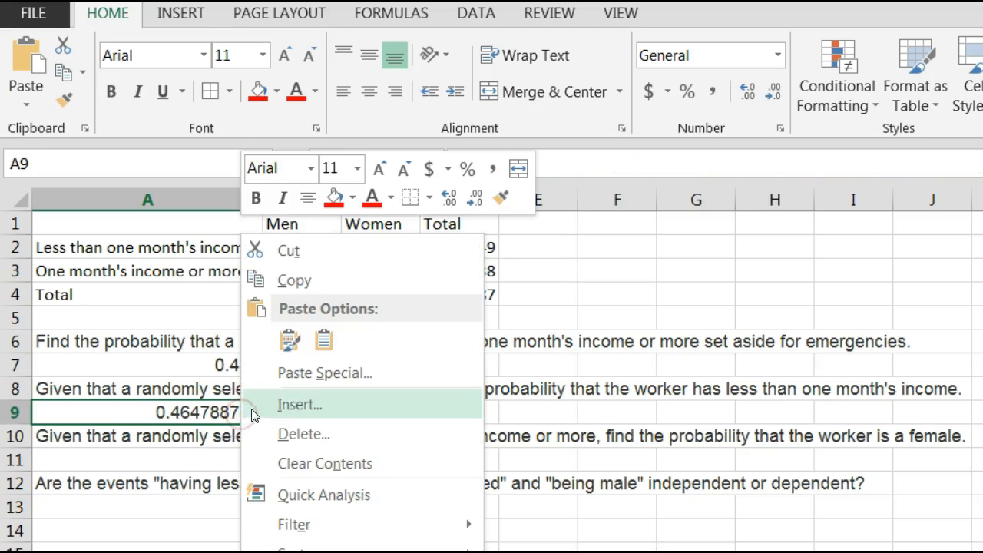
key("ctrl+1")
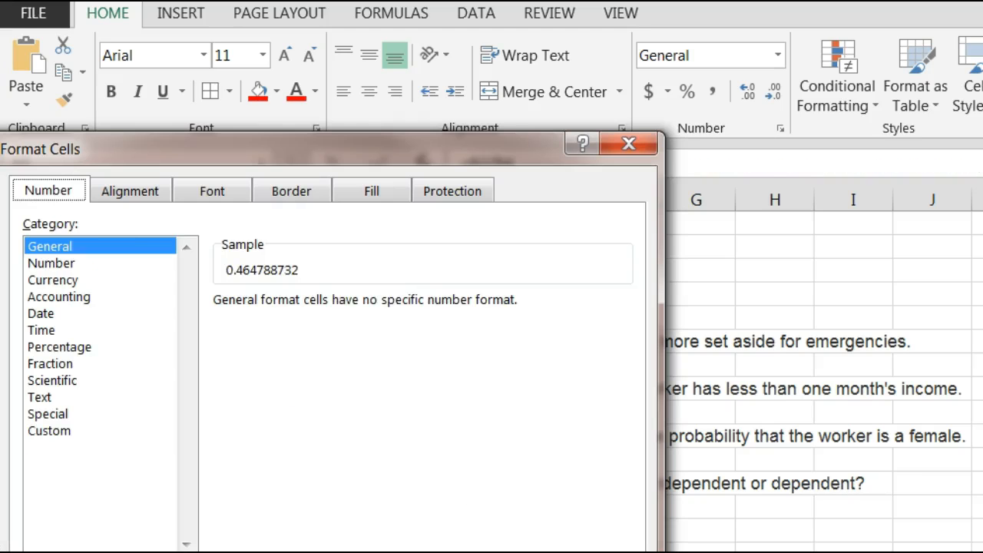
left_click(96, 262)
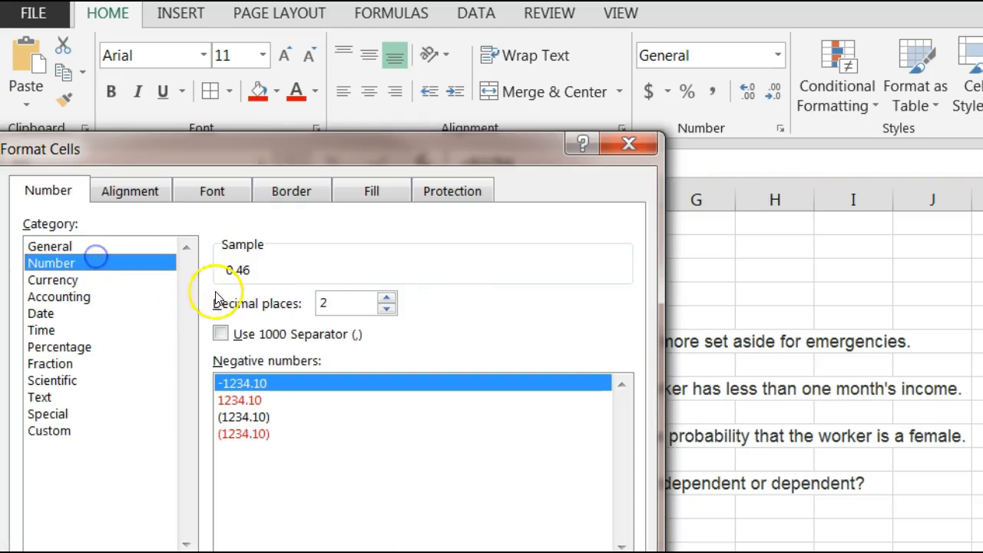
left_click(386, 298)
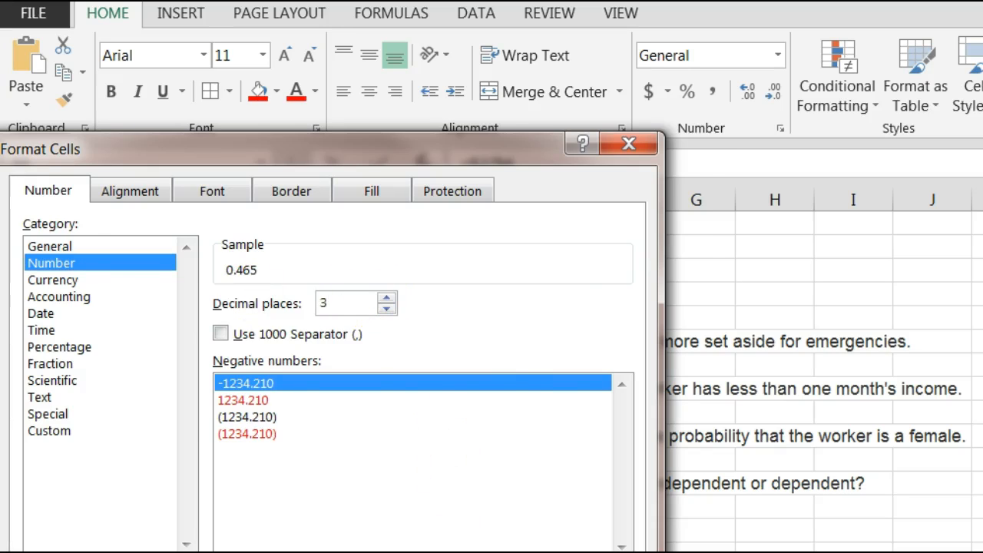
key("Return")
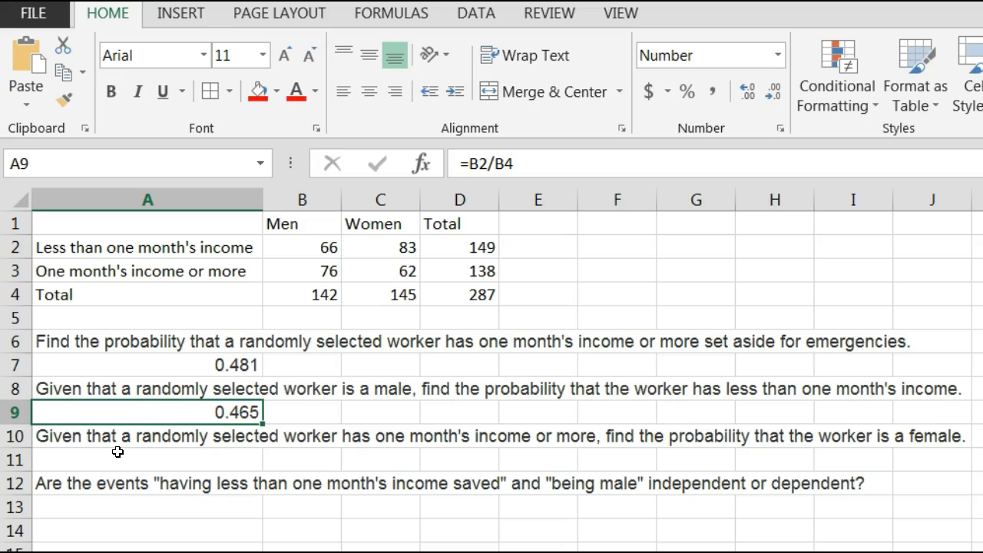
Calculate the probability of being female given one month's income or more in A11 with the formula =C3/D3.
left_click(118, 452)
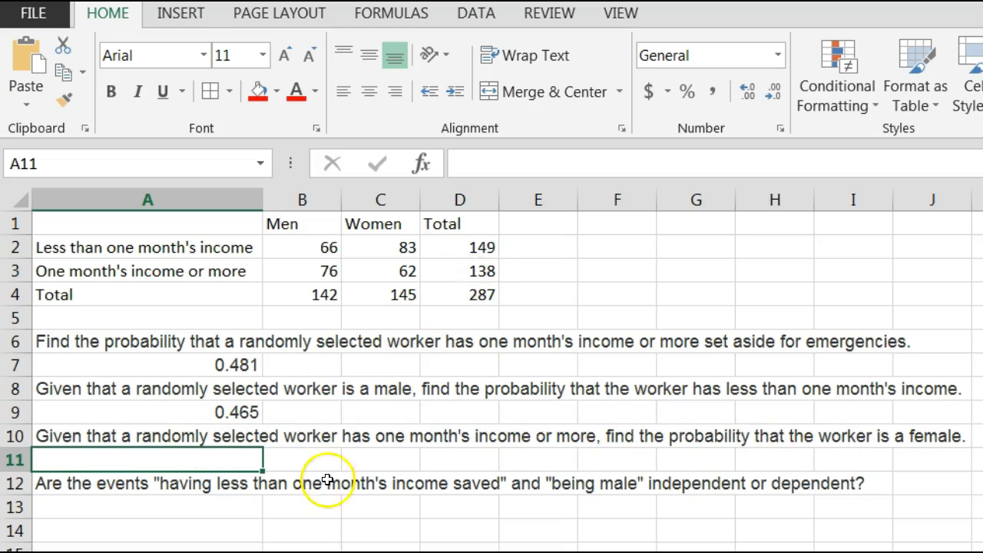
type("=")
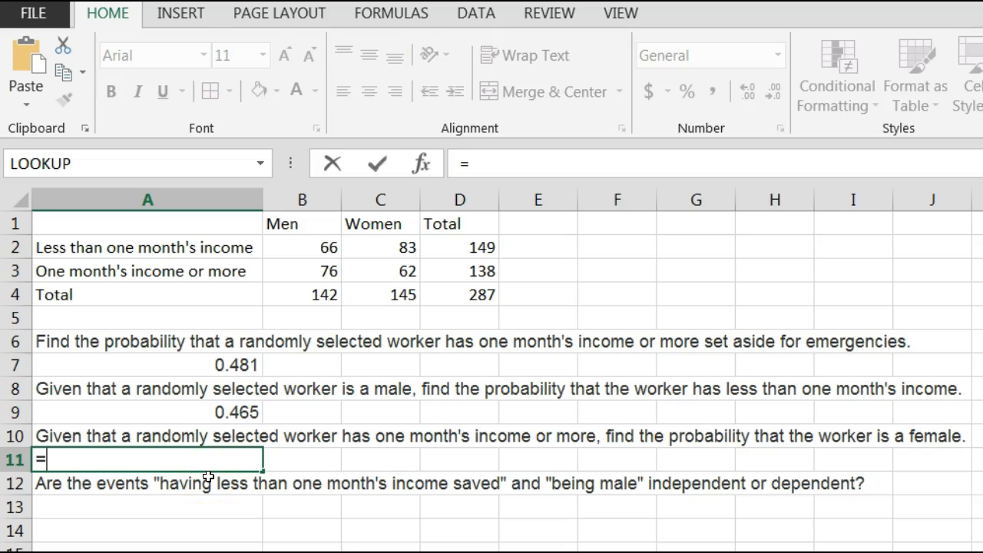
left_click(381, 267)
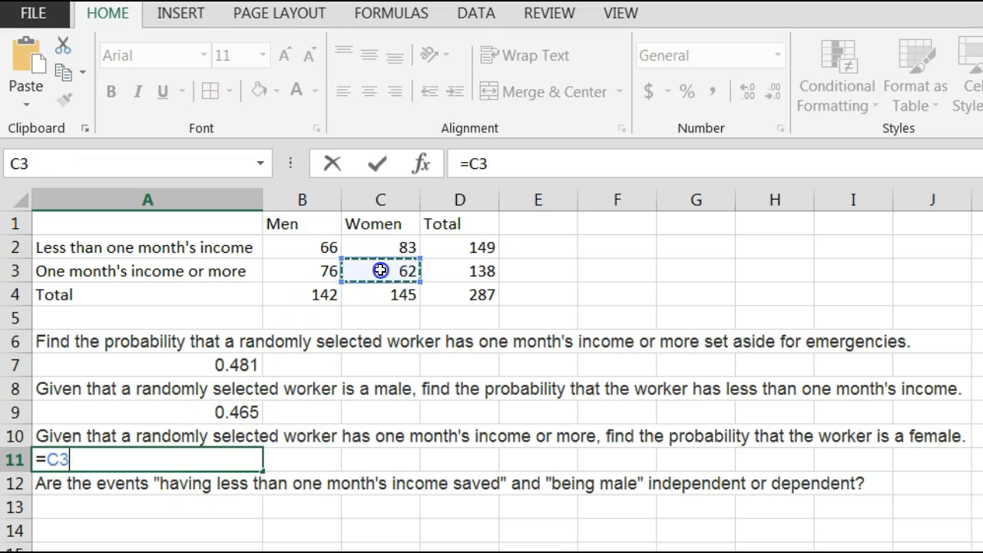
type("/")
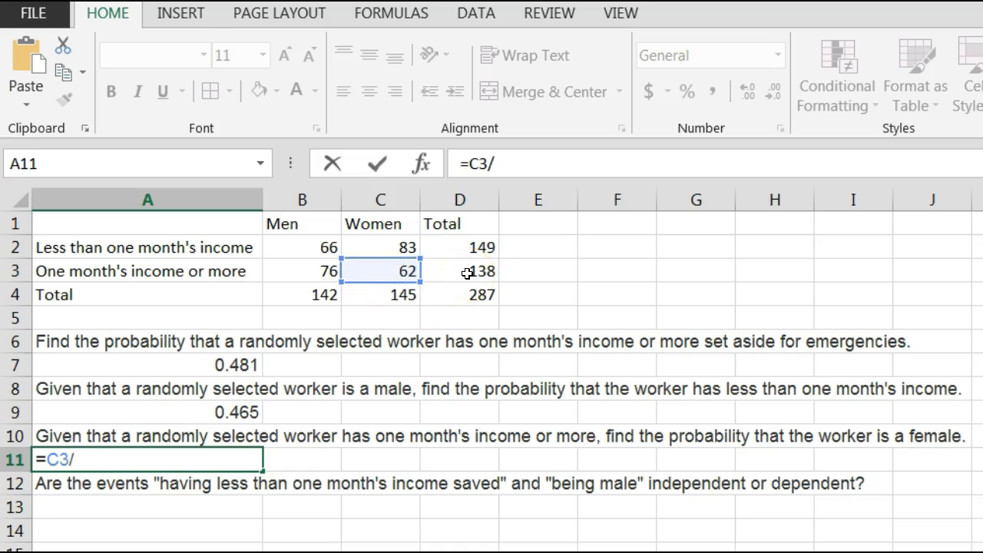
left_click(467, 273)
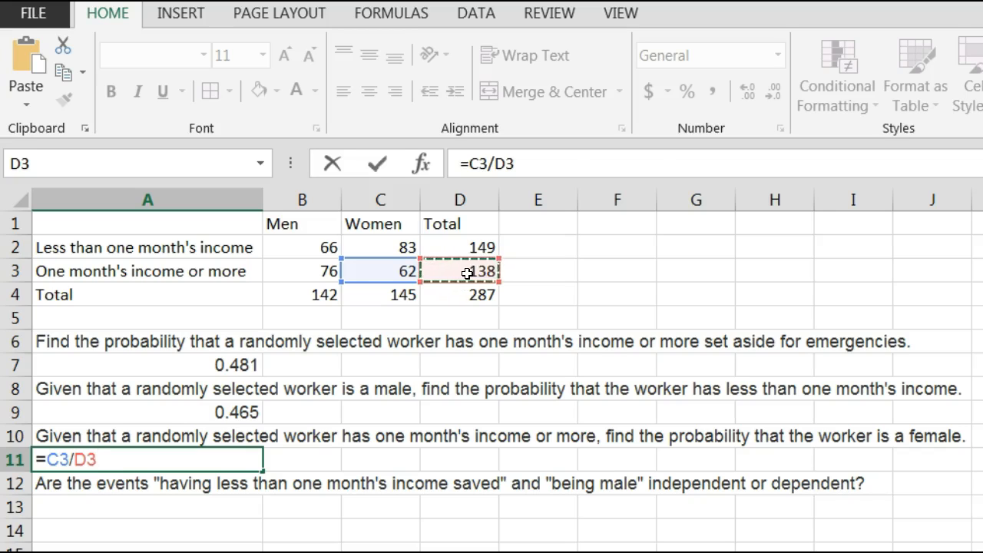
key("Return")
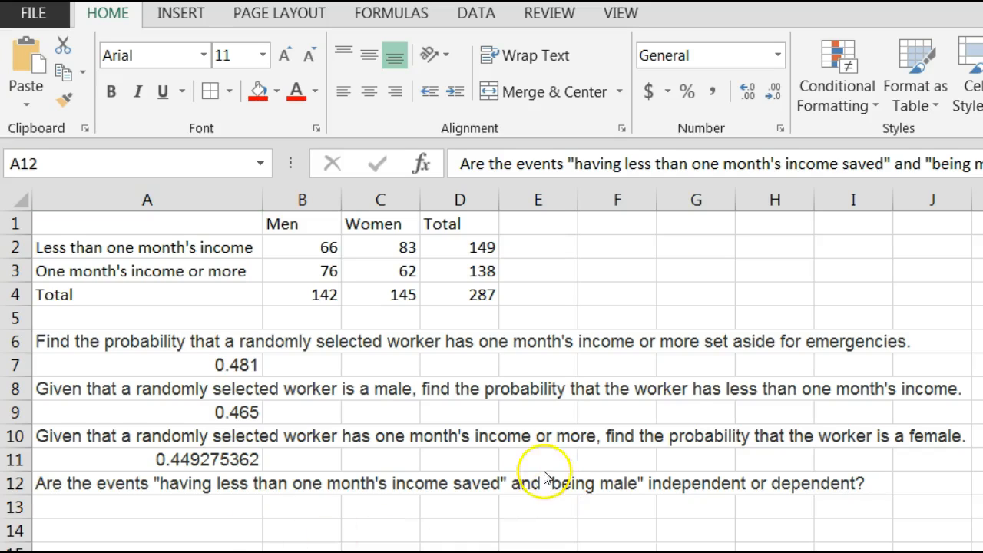
Format the conditional probability in A11 as a Number with 3 decimal places.
left_click(223, 458)
left_click(223, 459)
right_click(222, 459)
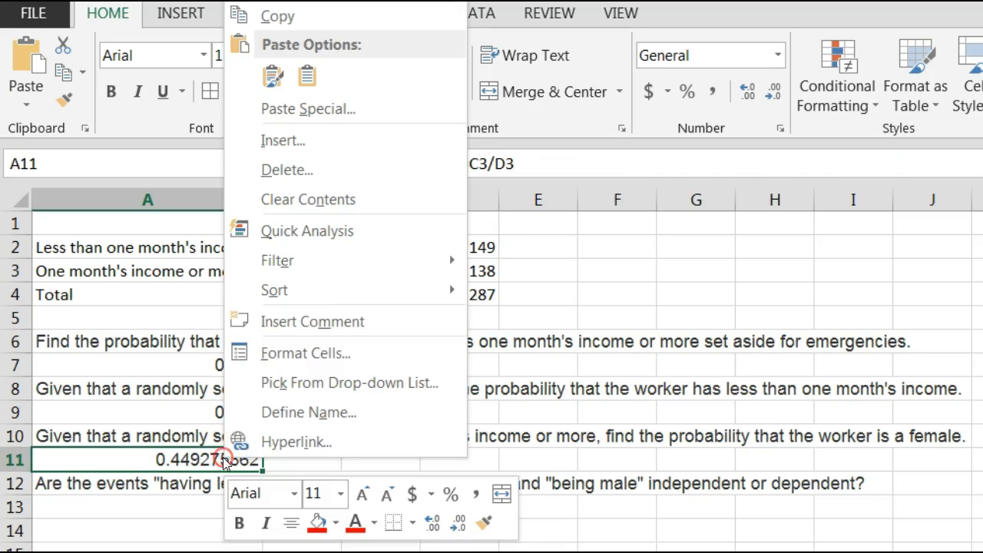
mouse_move(321, 262)
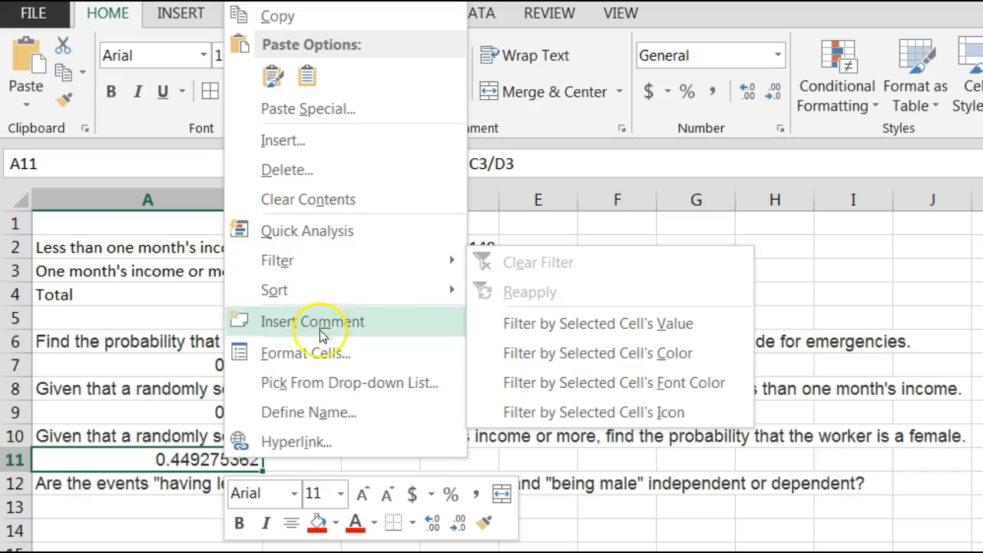
left_click(321, 355)
left_click(127, 183)
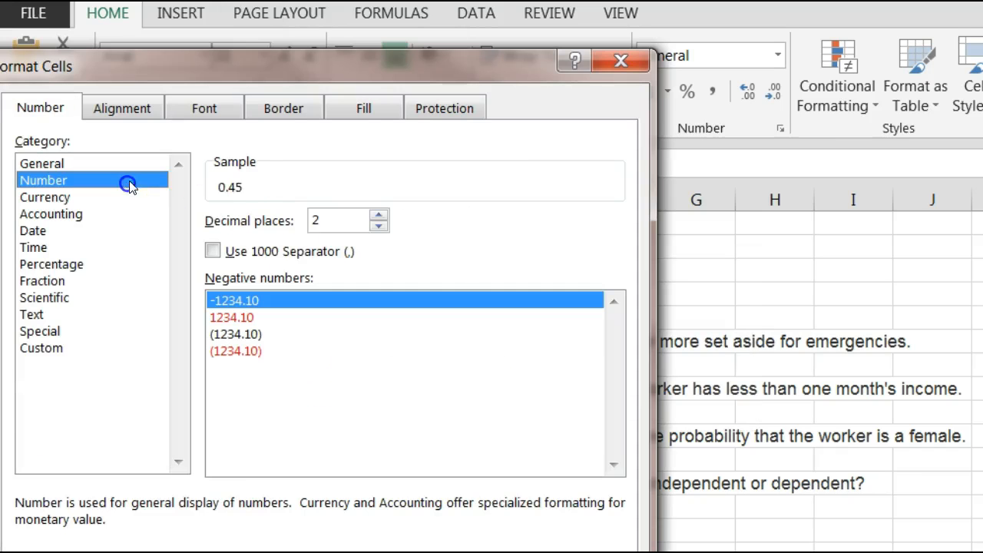
left_click(379, 216)
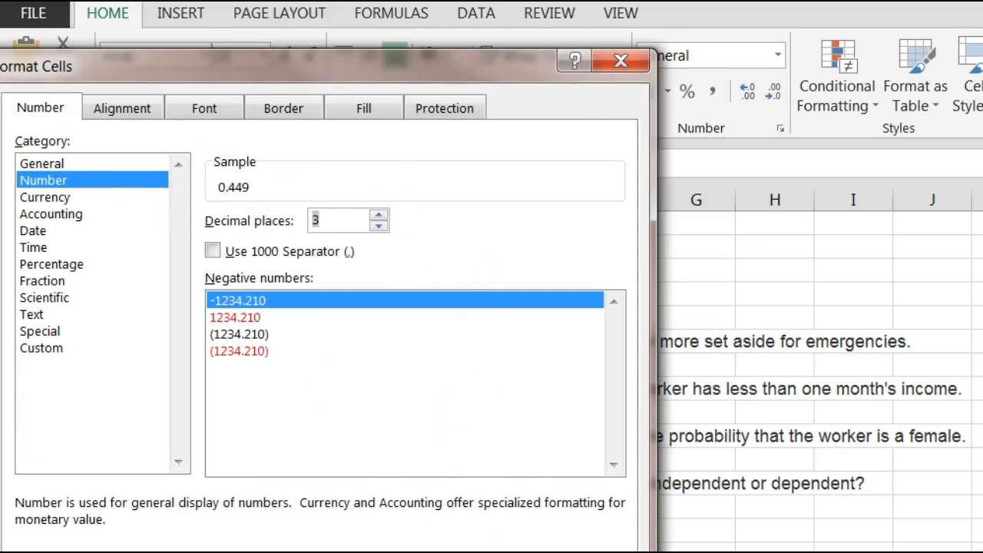
key("Return")
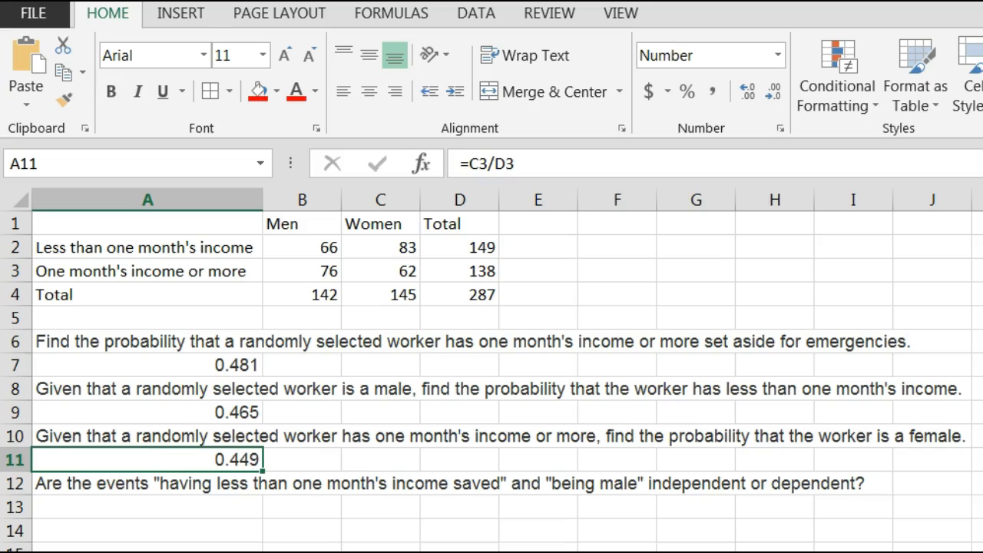